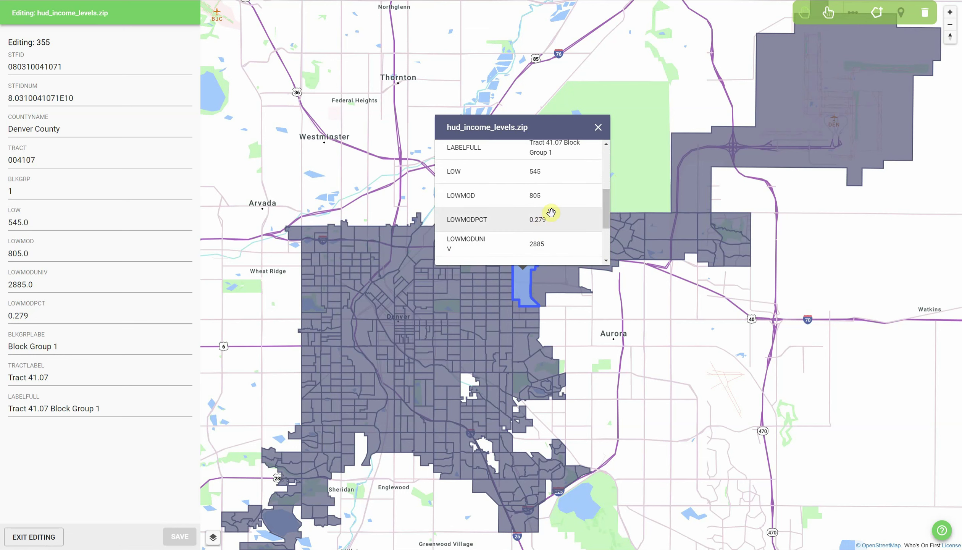
Leave the selected block group and open the Color Progressions (Choropleth) settings in the hud_income_levels.zip layer's styling.
left_click(287, 172)
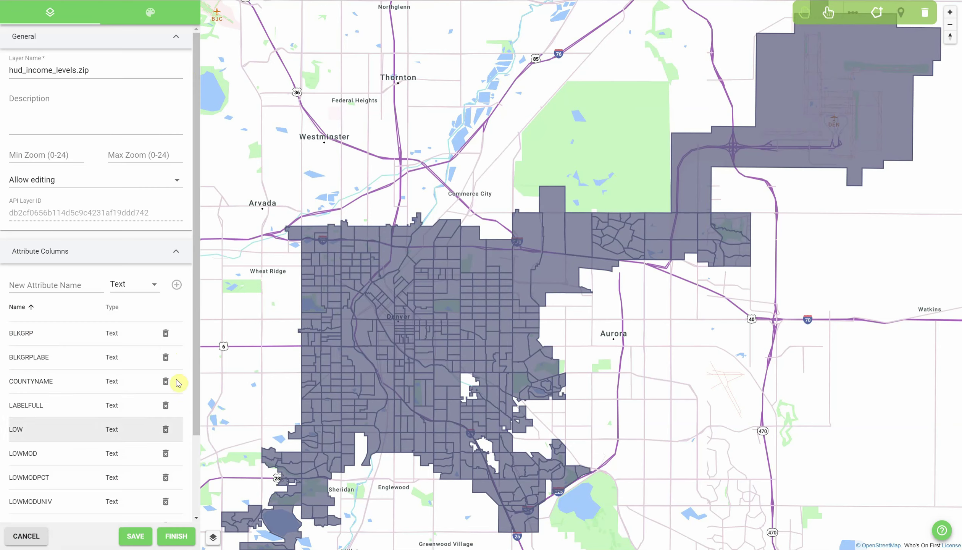
left_click(151, 18)
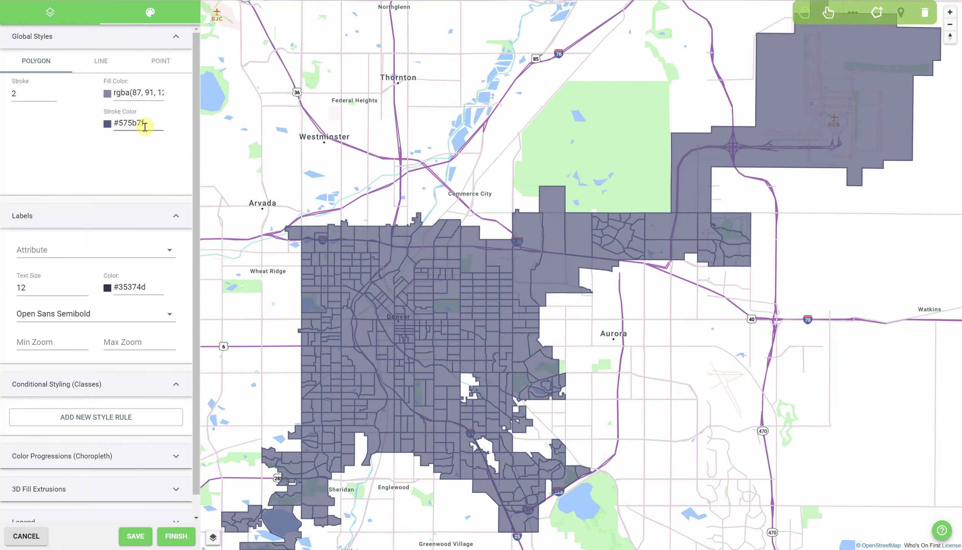
scroll(128, 268, "down", 1)
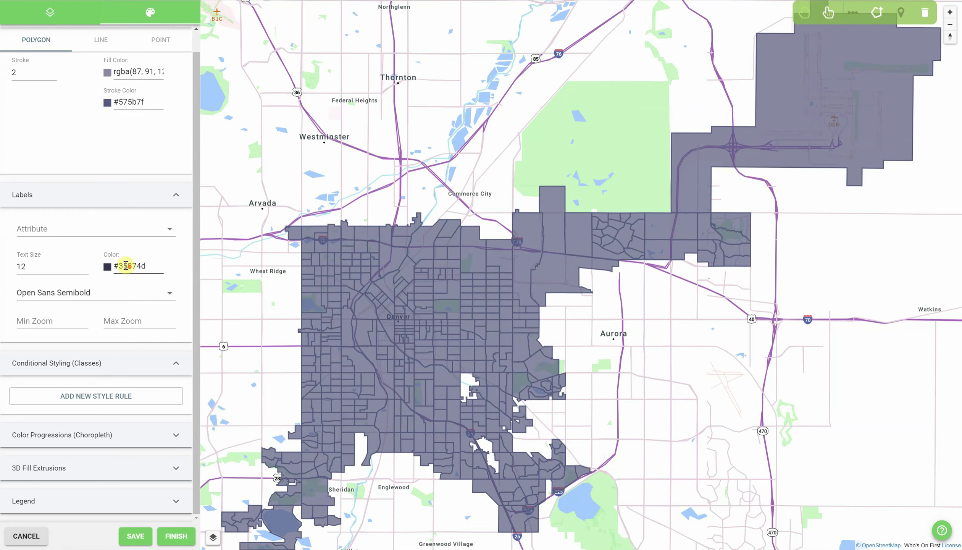
left_click(86, 441)
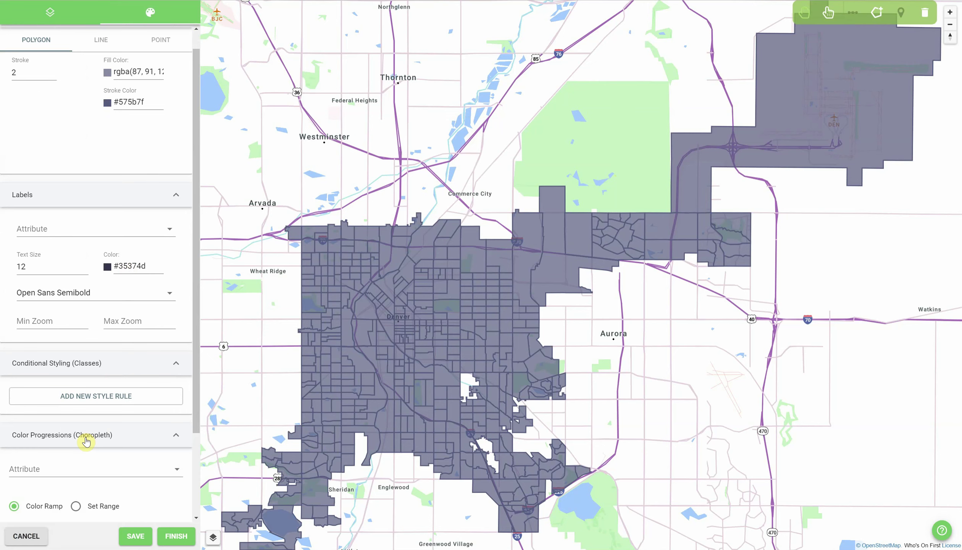
scroll(86, 440, "down", 5)
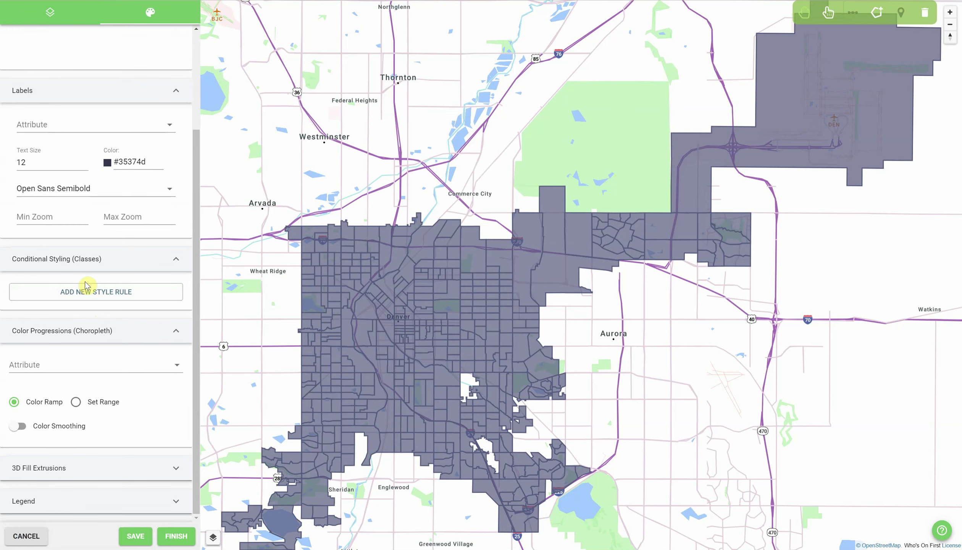
Add a blank conditional style rule, review the attributes it offers, and collapse the Conditional Styling section.
left_click(86, 287)
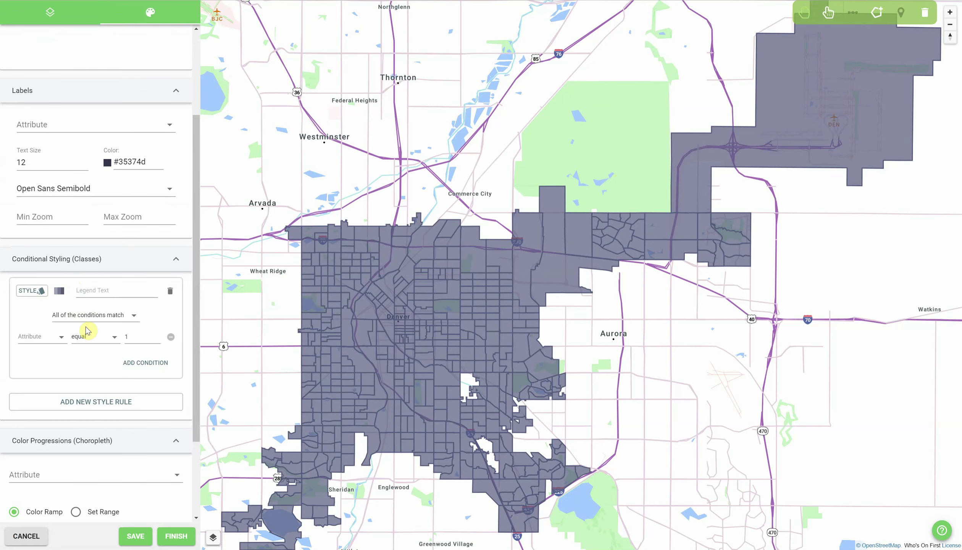
left_click(43, 336)
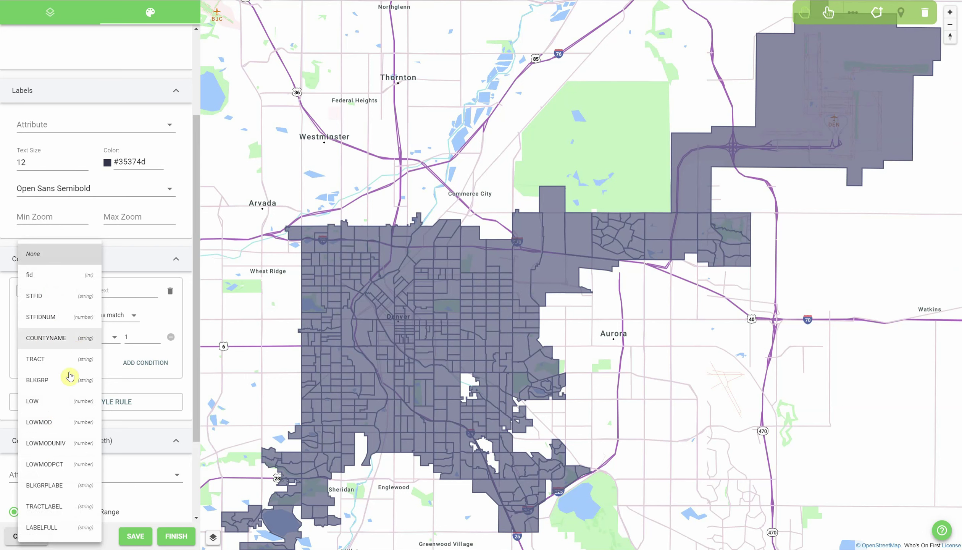
left_click(131, 246)
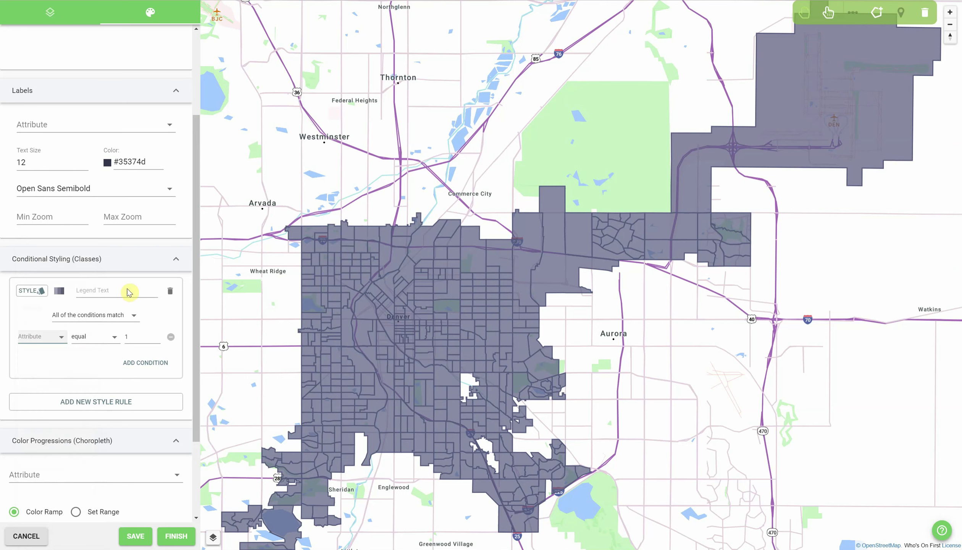
left_click(180, 263)
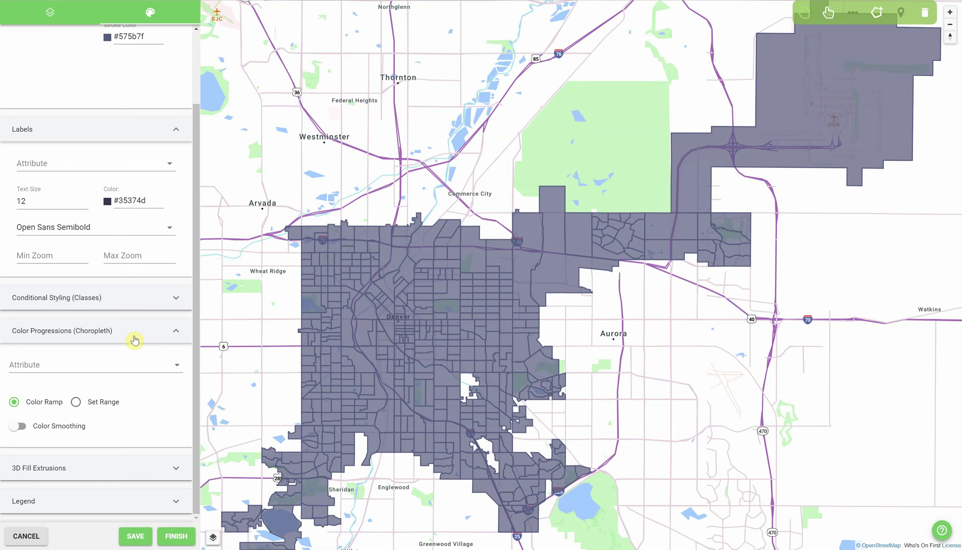
Color the layer by the LOW attribute with the blue color ramp and finish editing the layer.
left_click(108, 366)
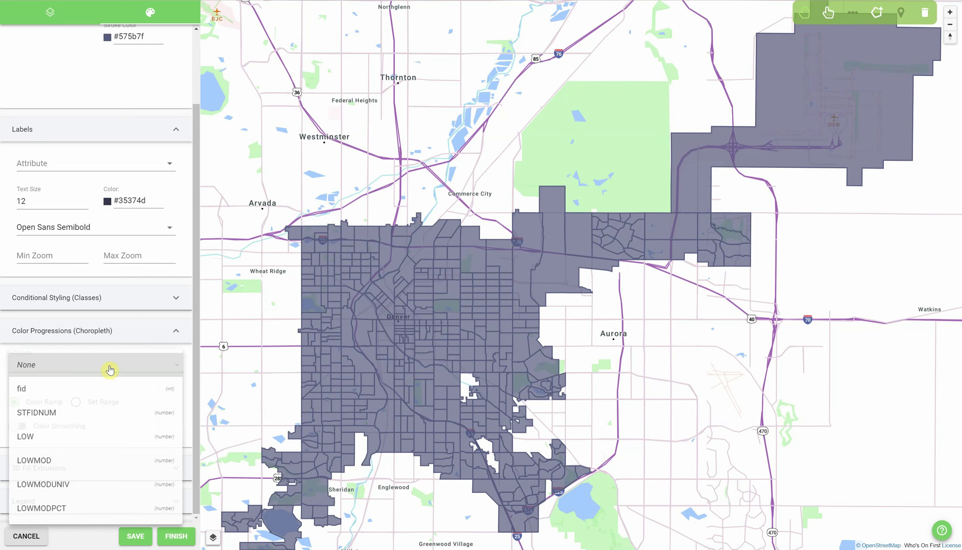
left_click(93, 450)
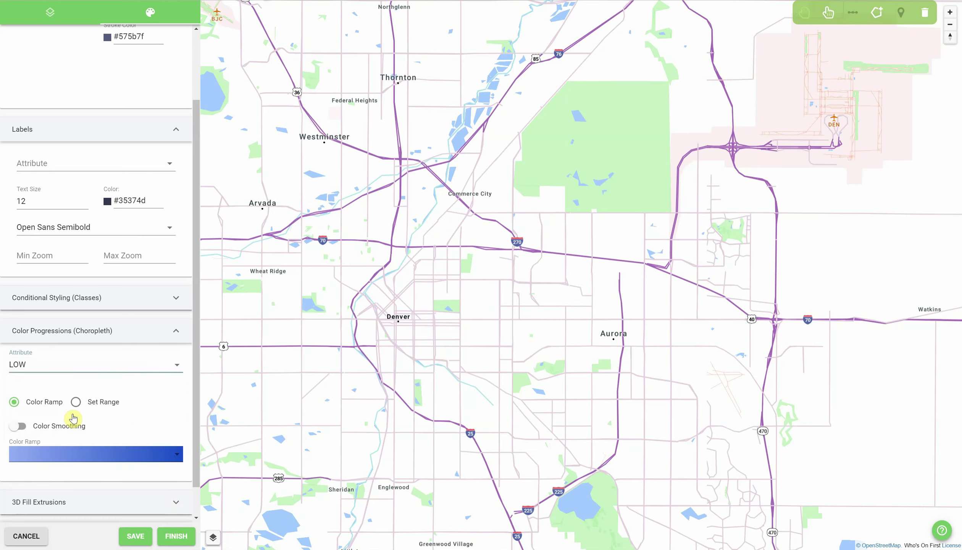
scroll(72, 422, "down", 1)
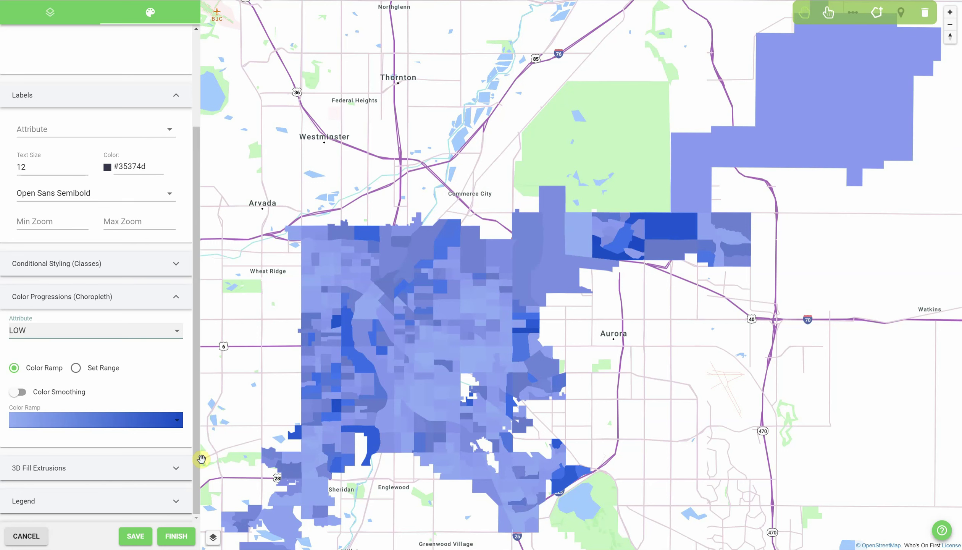
mouse_move(163, 536)
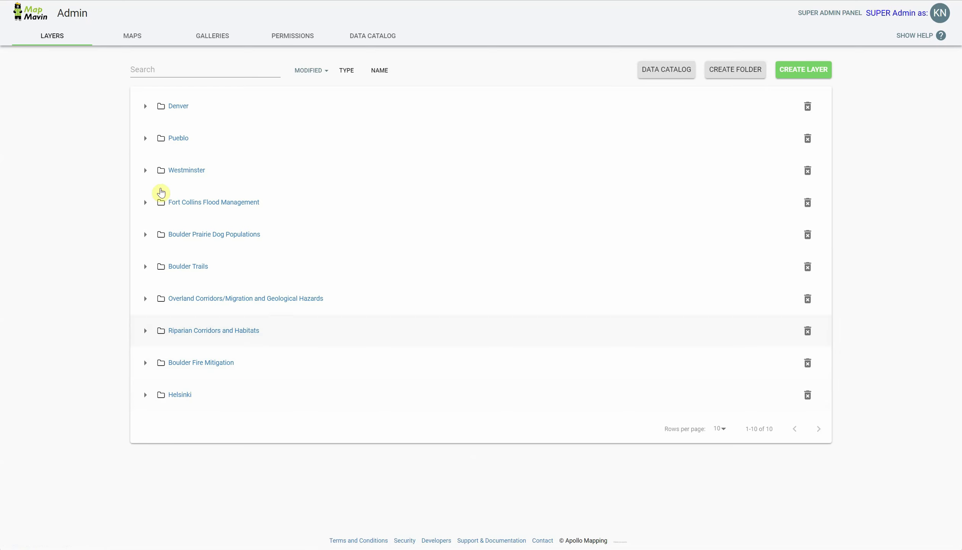
Open the inclusionary_housing_ordinance_iho_zones.zip layer from the Denver folder.
left_click(145, 106)
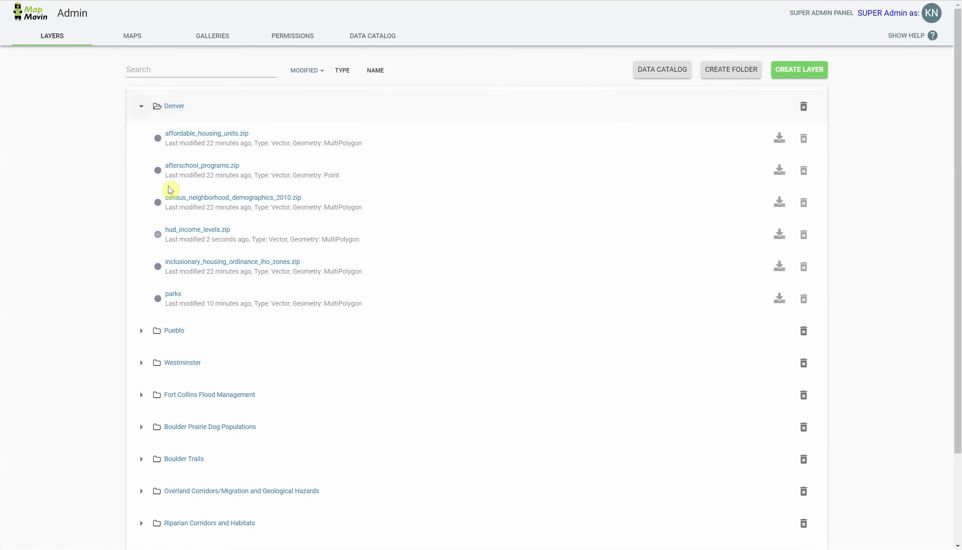
left_click(186, 263)
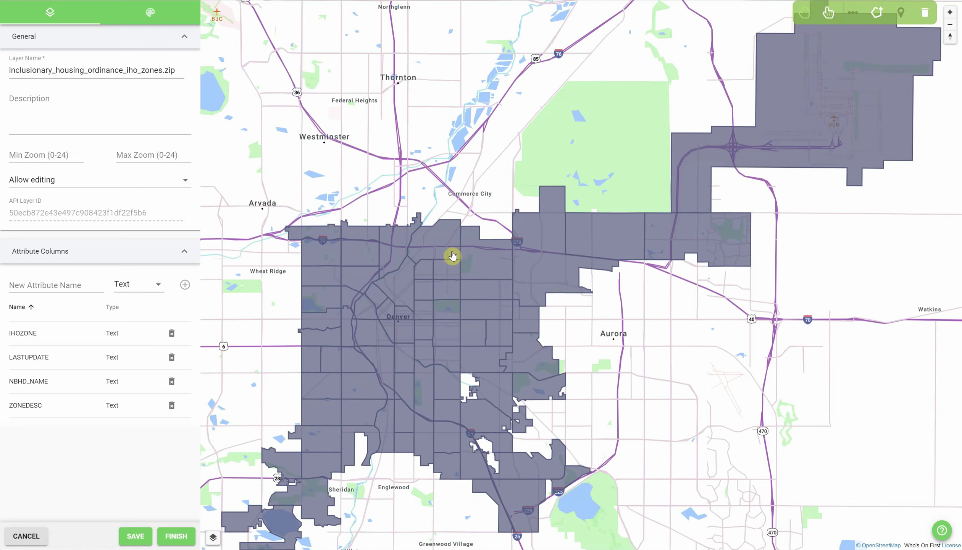
Examine the IHOZONE and ZONEDESC attributes of the Montbello and Five Points neighborhoods, and exit feature editing.
left_click(586, 251)
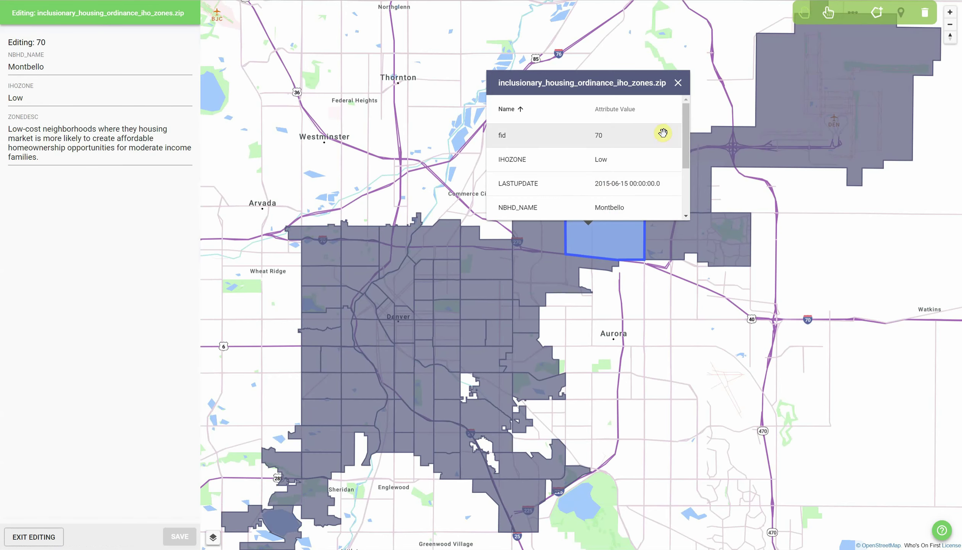
left_click_drag(690, 148, 686, 199)
scroll(686, 196, "up", 2)
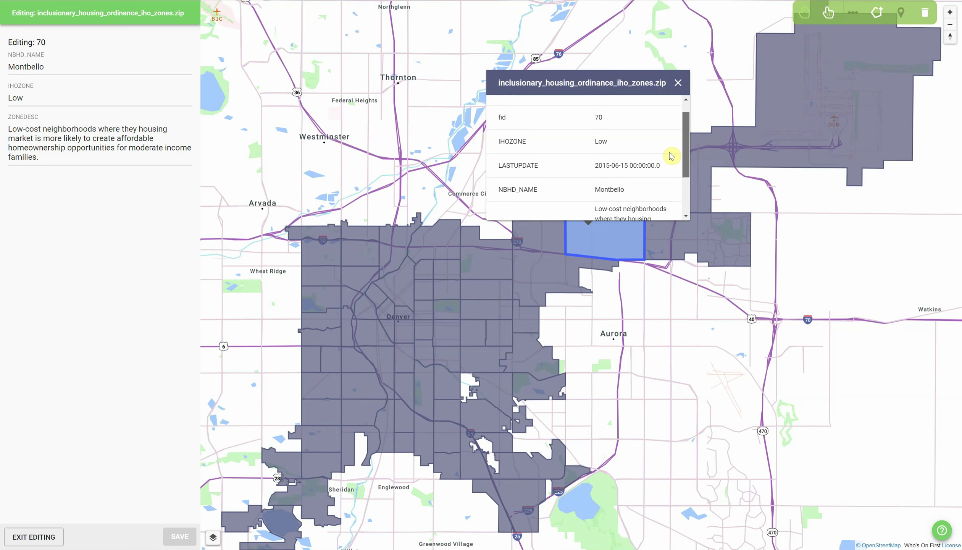
scroll(672, 156, "up", 1)
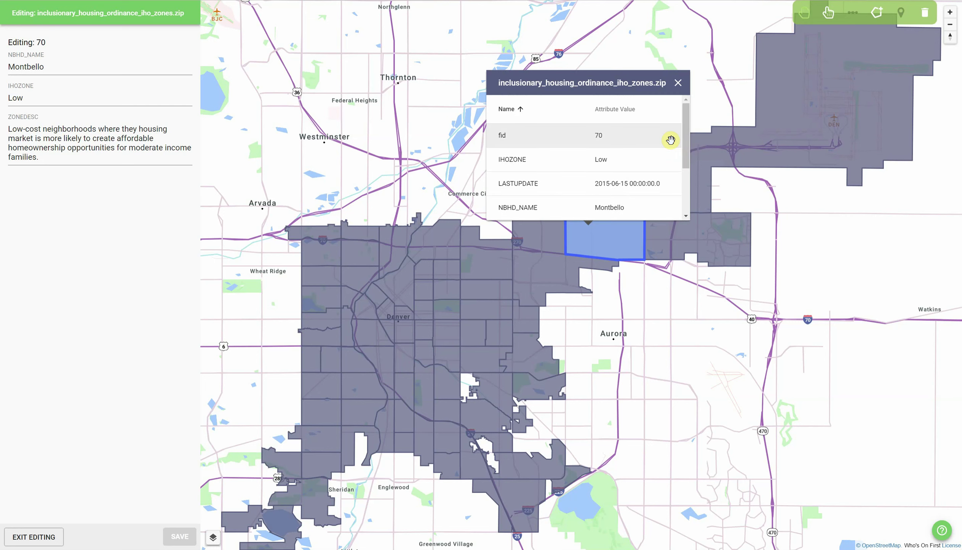
left_click(398, 301)
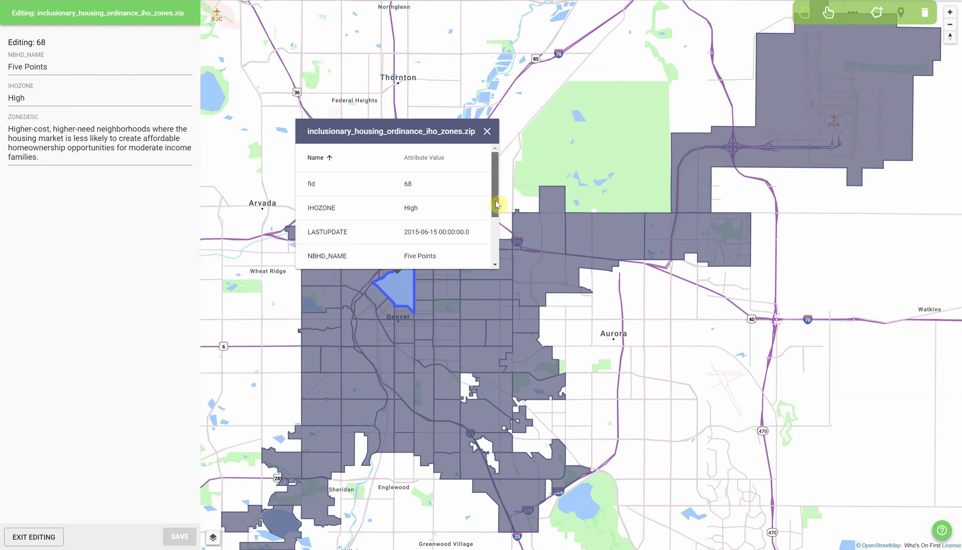
left_click_drag(497, 207, 494, 251)
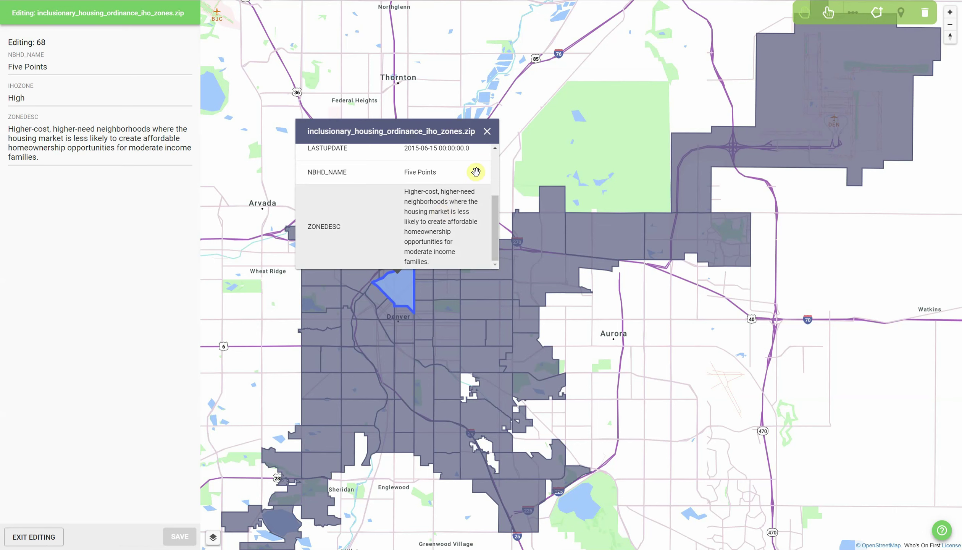
left_click(486, 132)
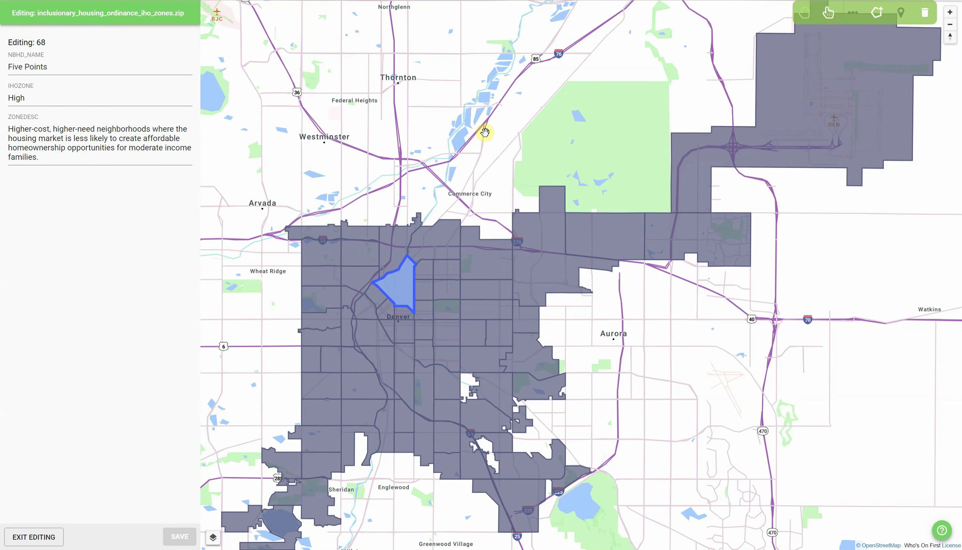
left_click(34, 536)
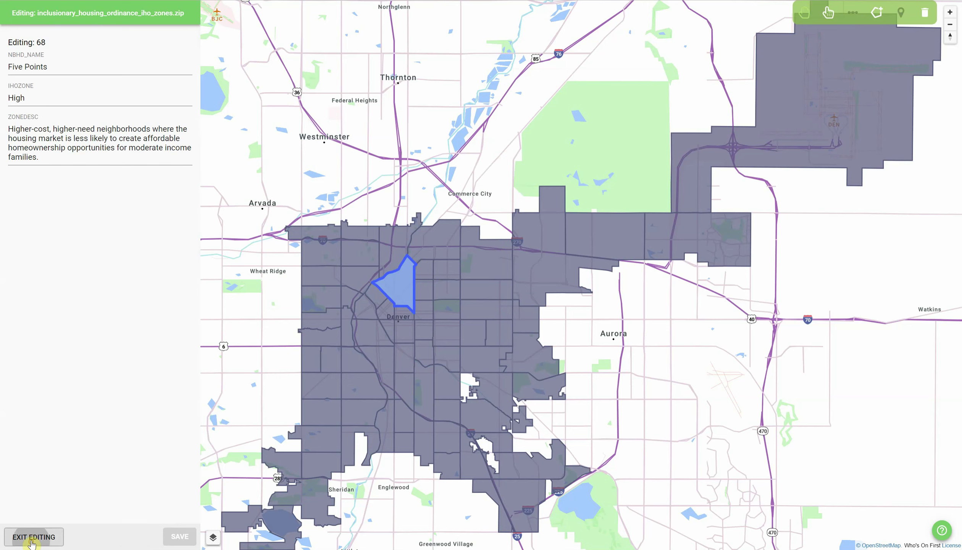
Add a conditional style rule to the layer that matches features whose IHOZONE equals High.
left_click(151, 13)
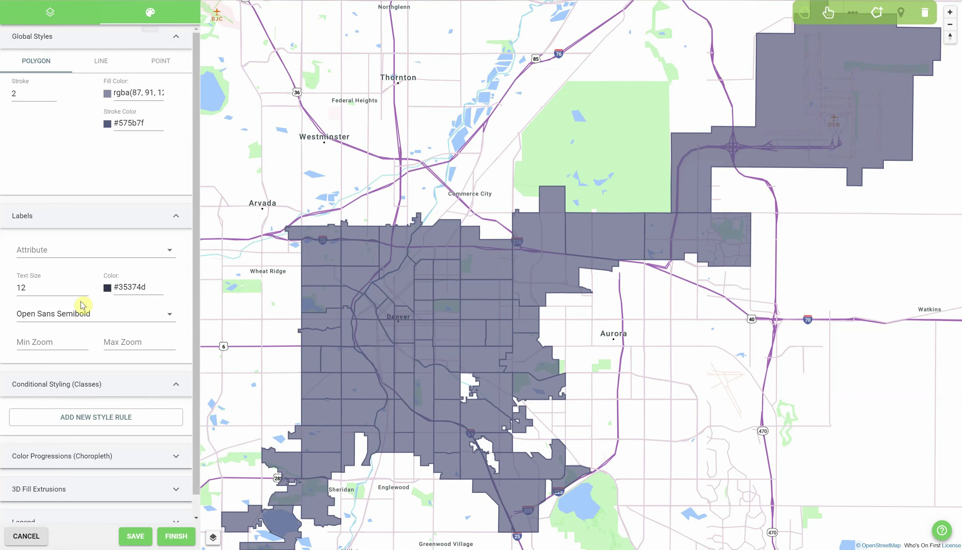
left_click(77, 417)
scroll(77, 428, "down", 3)
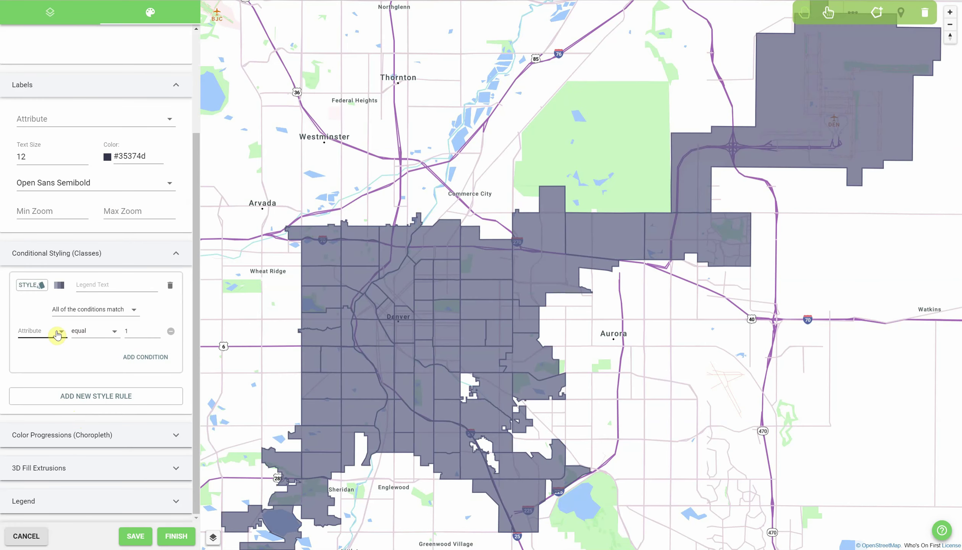
left_click(57, 333)
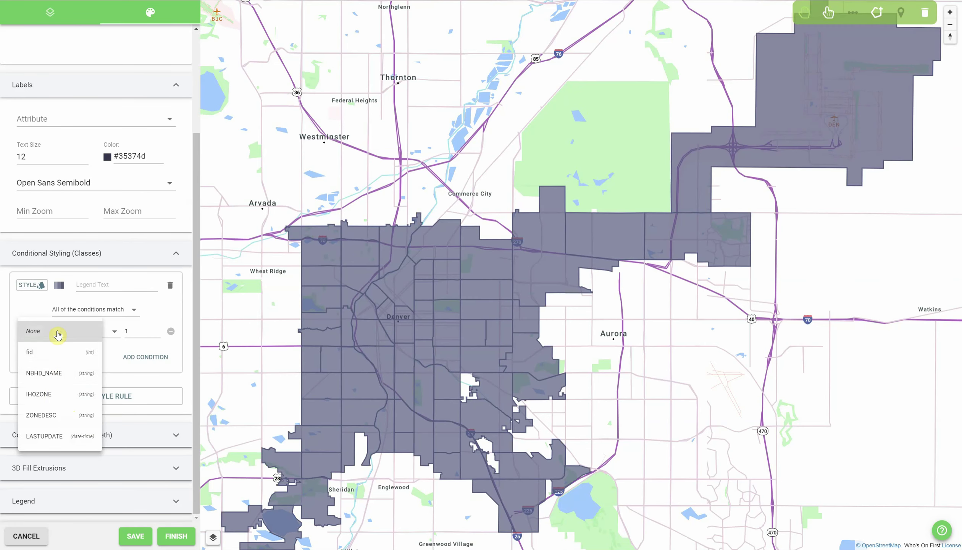
left_click(56, 395)
left_click(129, 329)
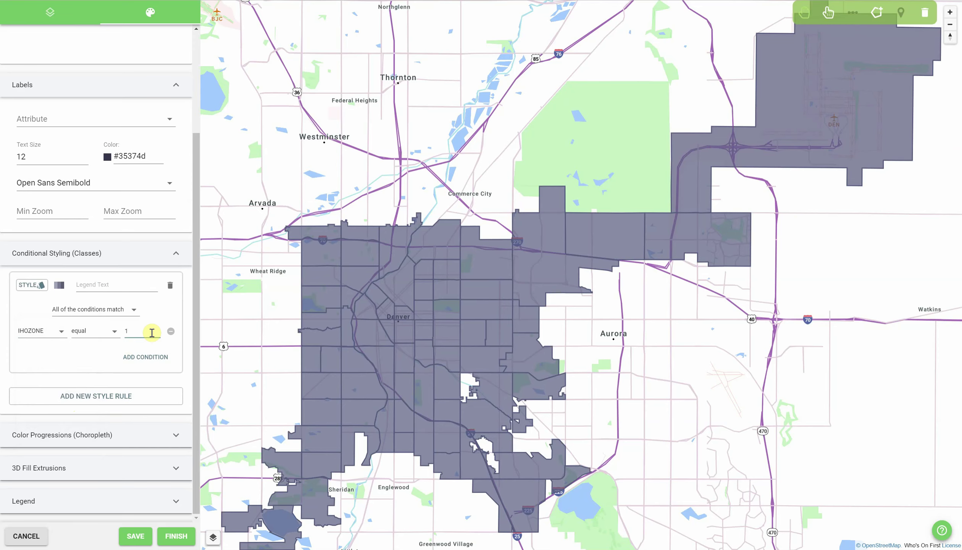
type("High")
Give the High rule a pinkish-red polygon fill with red 238, green 41 and opacity 0.43.
left_click(60, 284)
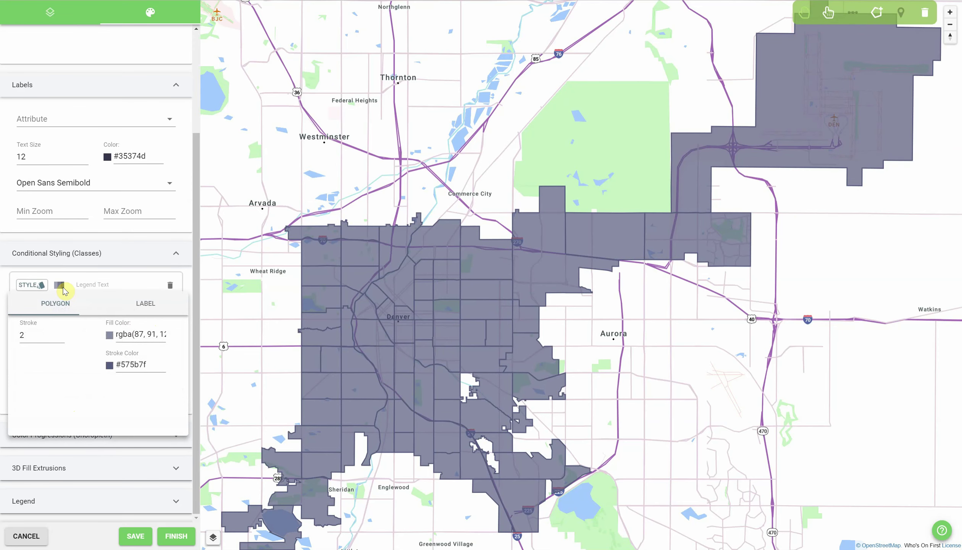
left_click(109, 335)
left_click(155, 342)
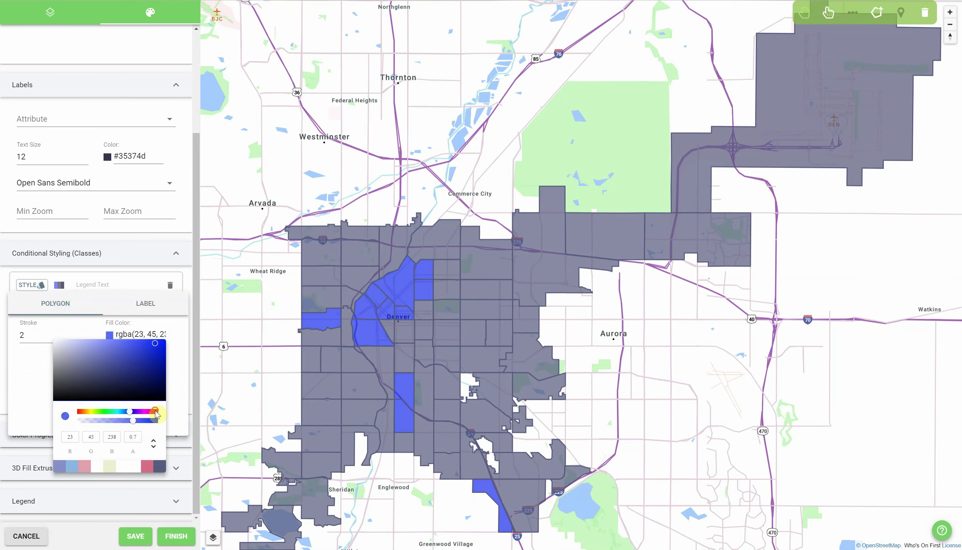
left_click(155, 412)
left_click(142, 348)
left_click(152, 351)
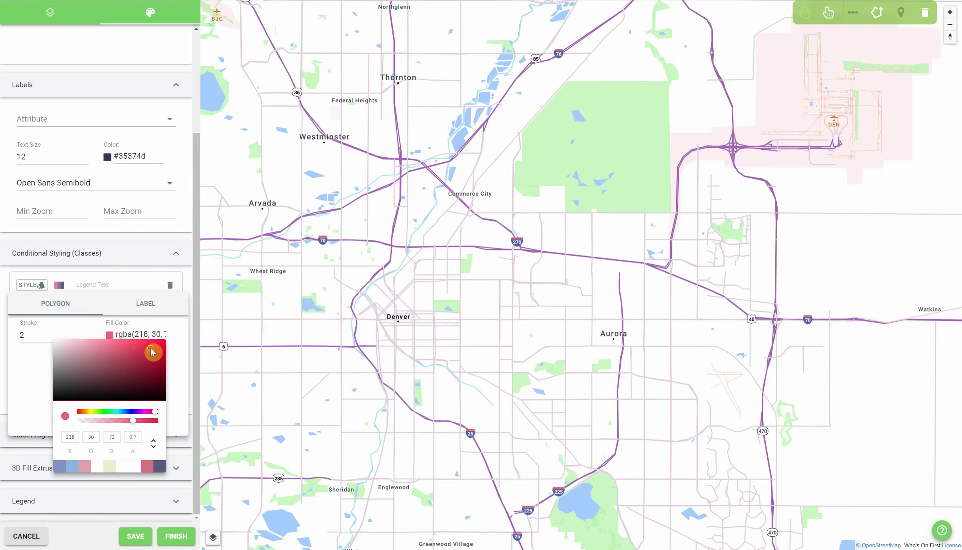
left_click(117, 420)
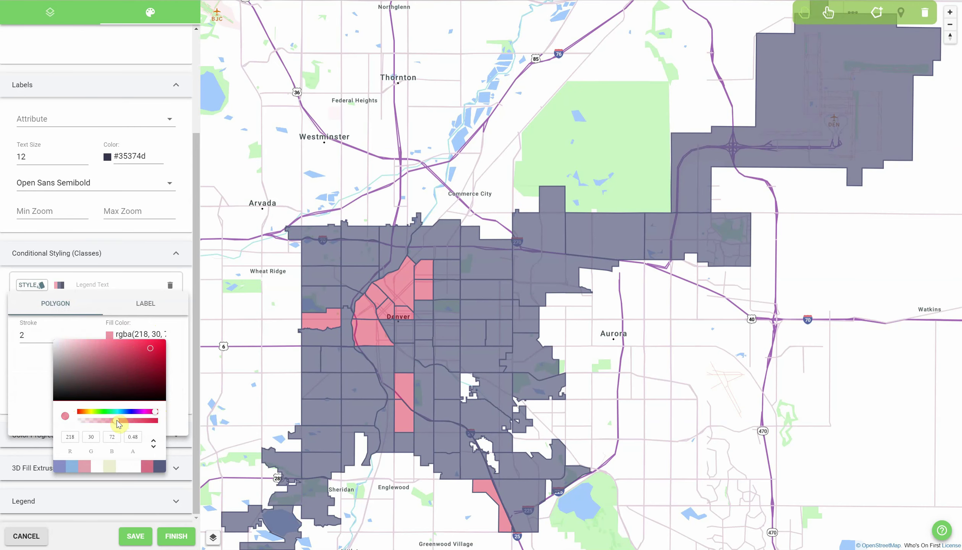
left_click(147, 344)
left_click(105, 420)
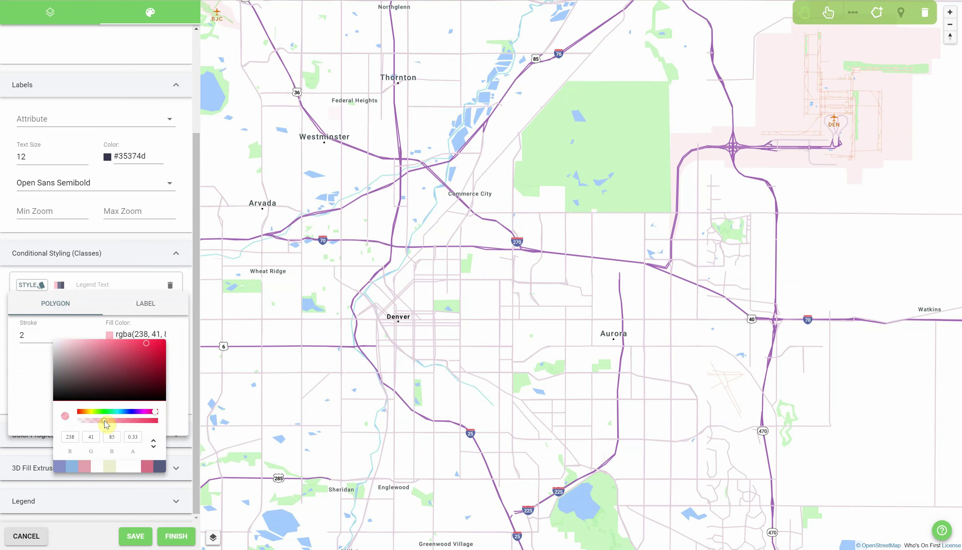
left_click_drag(105, 420, 113, 422)
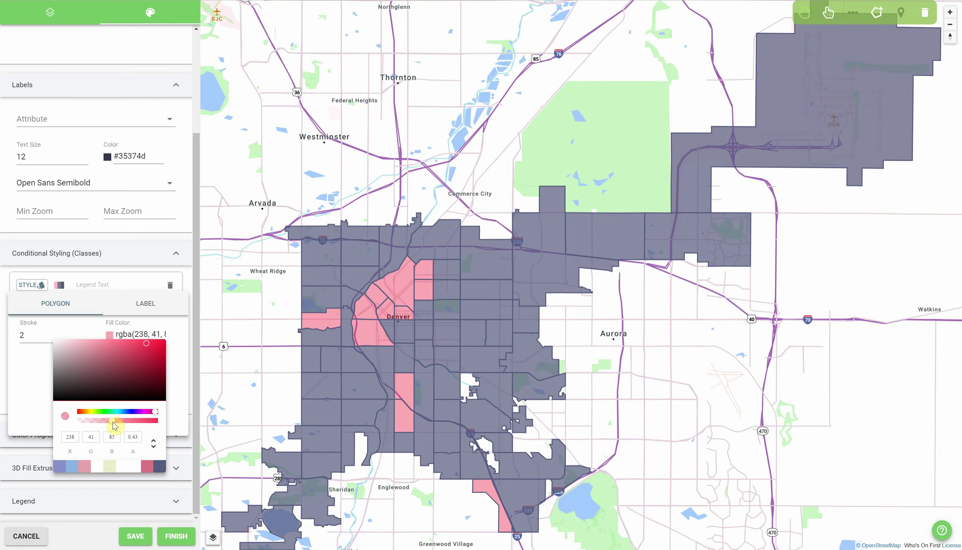
left_click(41, 378)
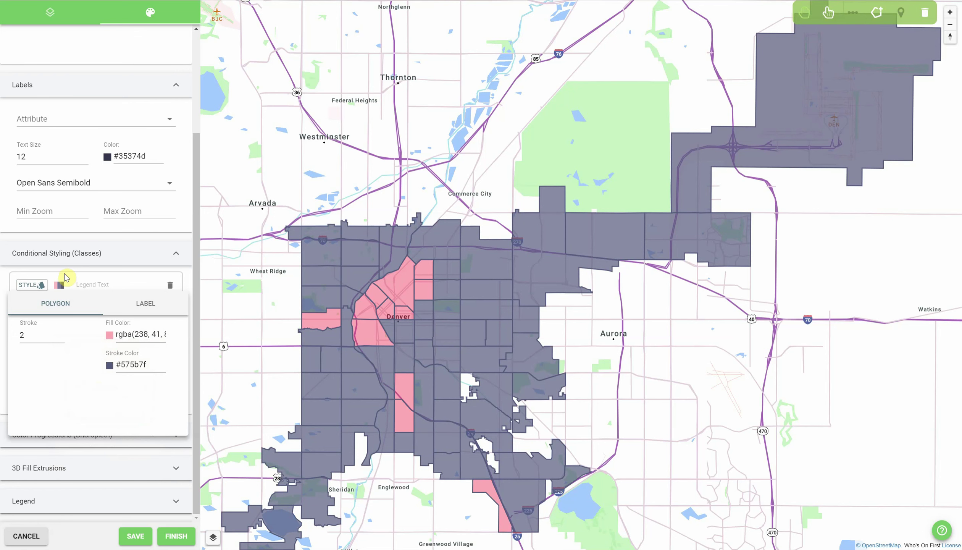
left_click(61, 284)
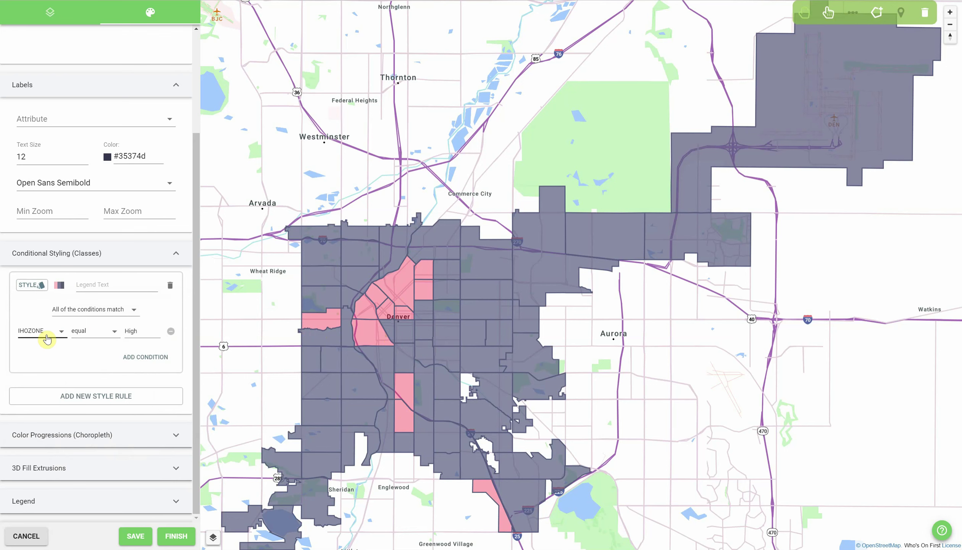
Add a second conditional style rule that matches features whose IHOZONE equals Medium.
left_click(120, 395)
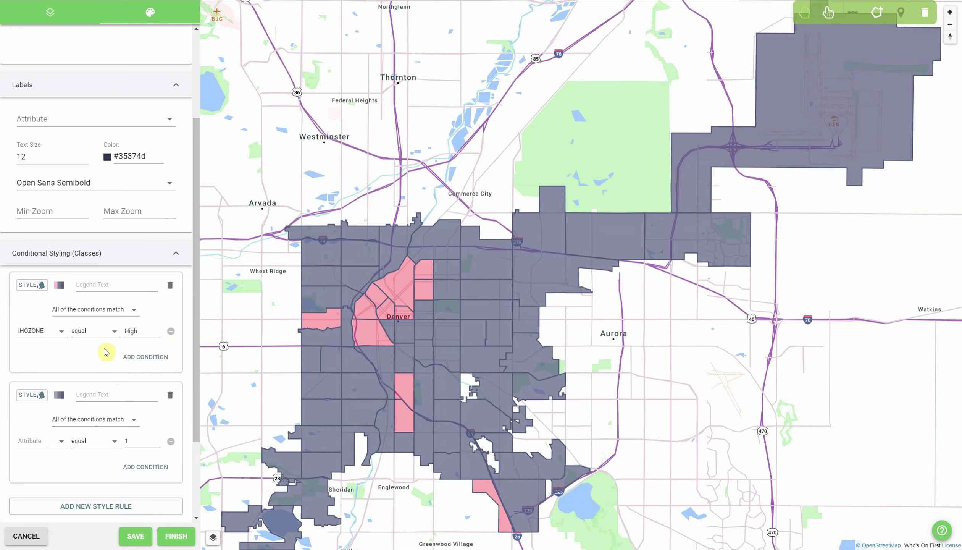
scroll(106, 352, "down", 3)
left_click(49, 342)
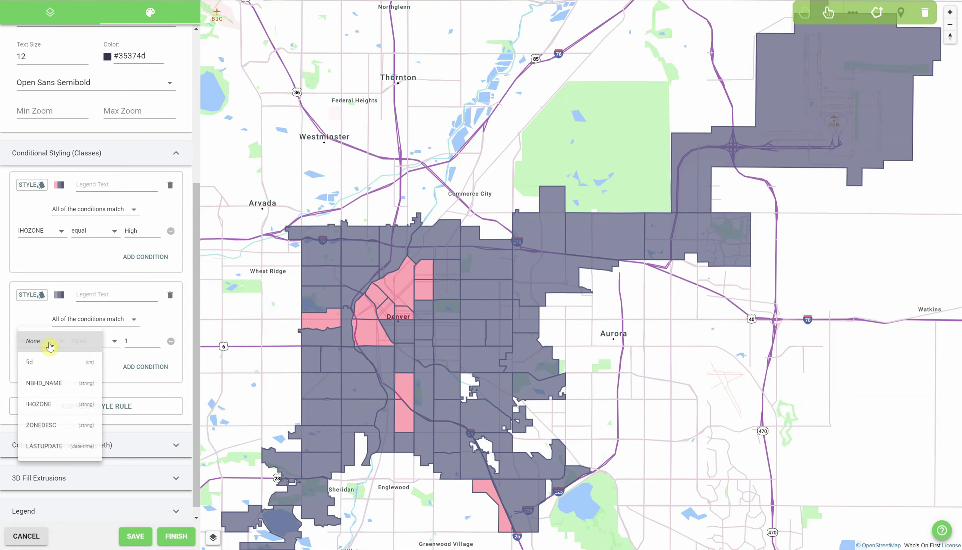
left_click(51, 405)
left_click(140, 341)
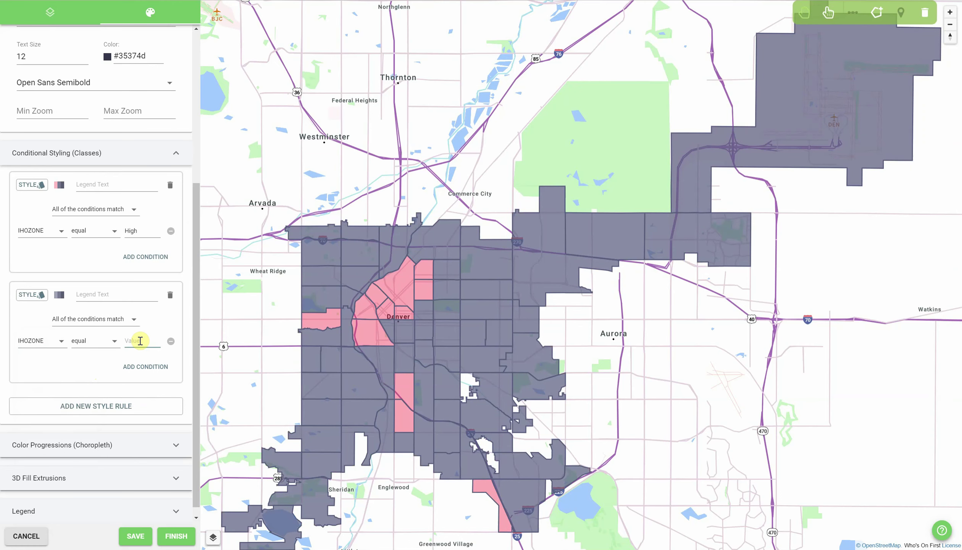
type("Medium")
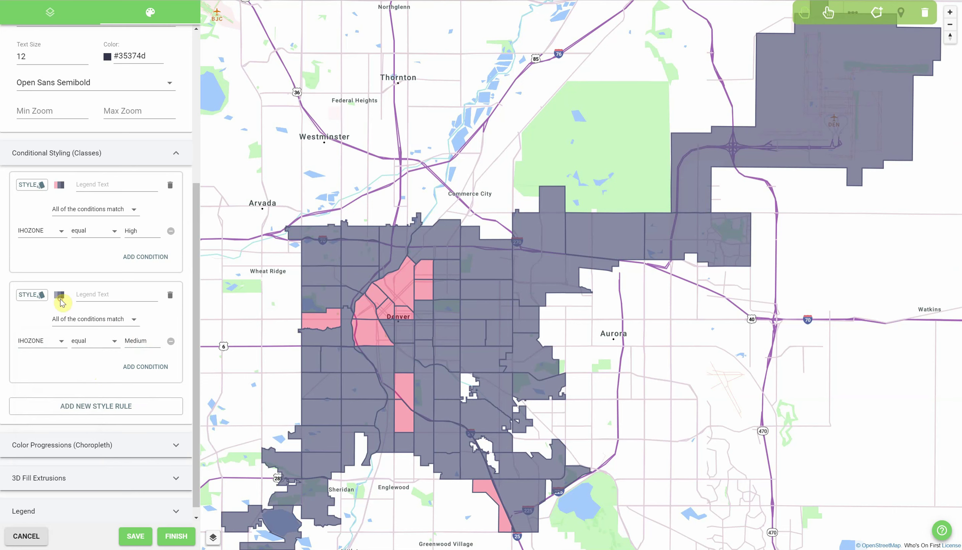
Give the Medium rule a yellow-green polygon fill with red 208, green 227, blue 83 and opacity 0.4.
left_click(60, 297)
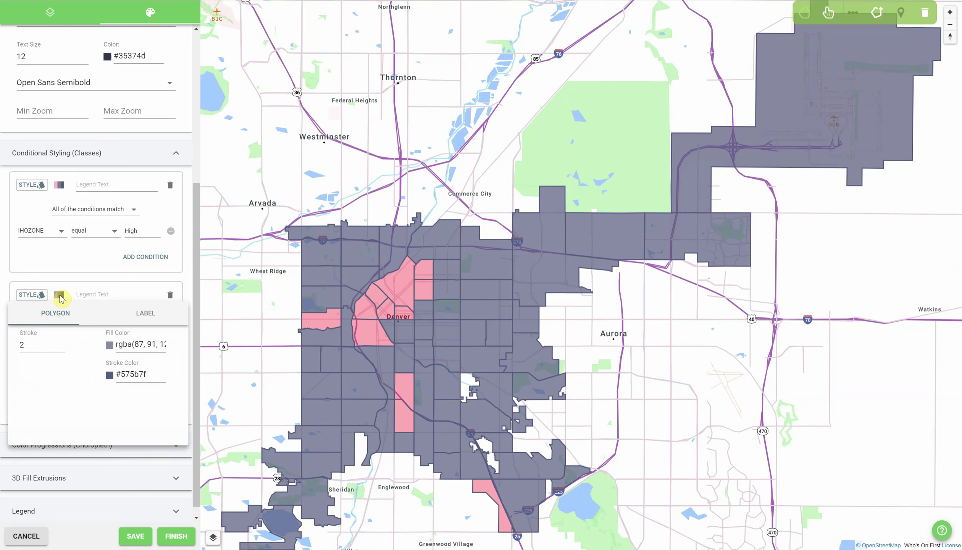
left_click(109, 345)
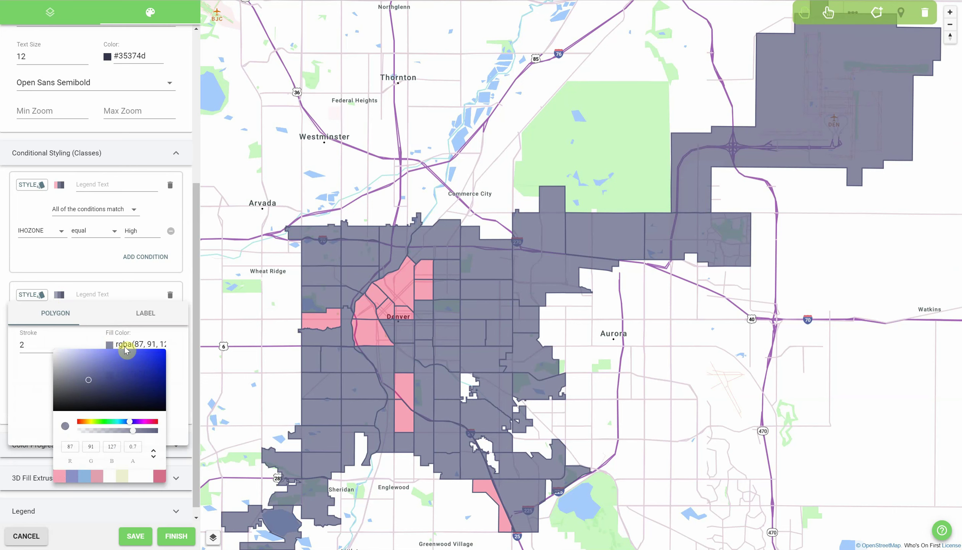
left_click(93, 421)
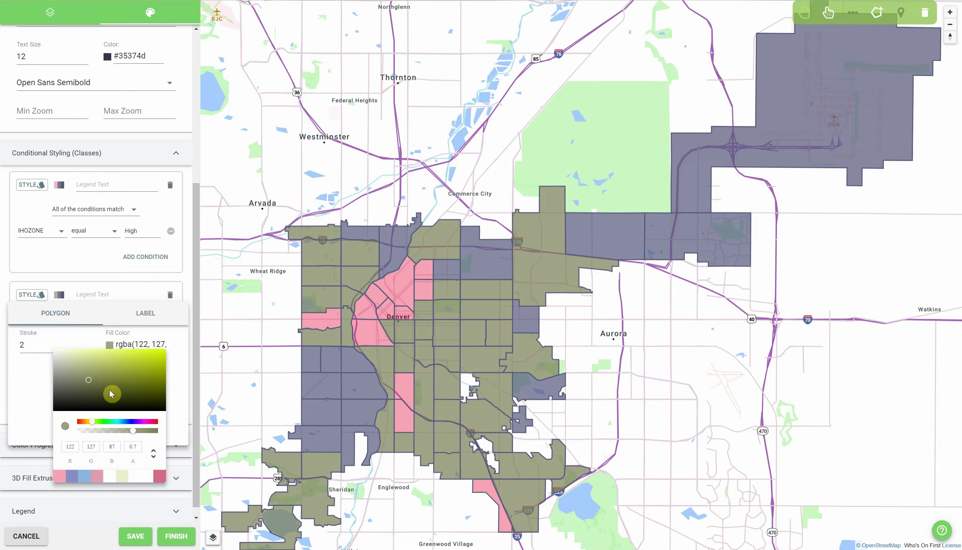
left_click(110, 362)
left_click_drag(114, 362, 125, 356)
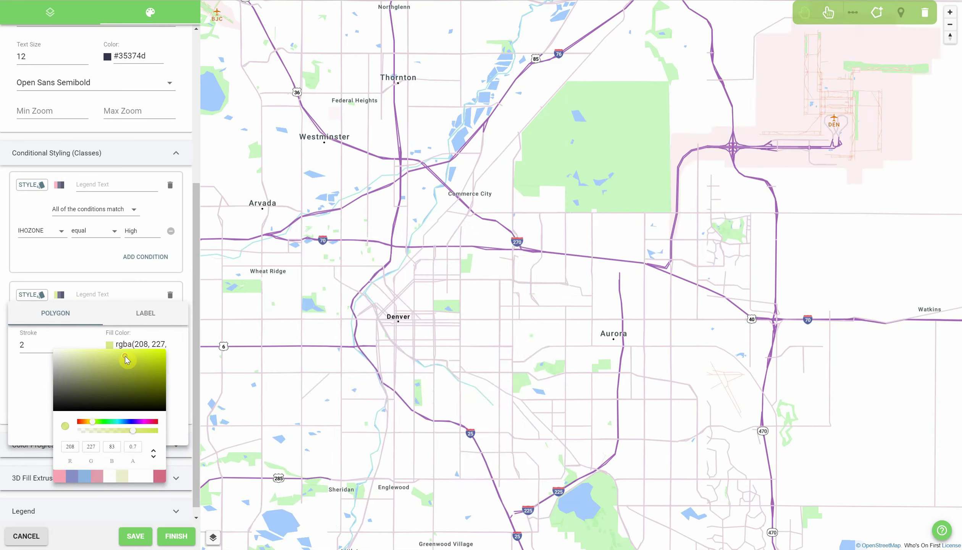
left_click_drag(121, 436, 110, 431)
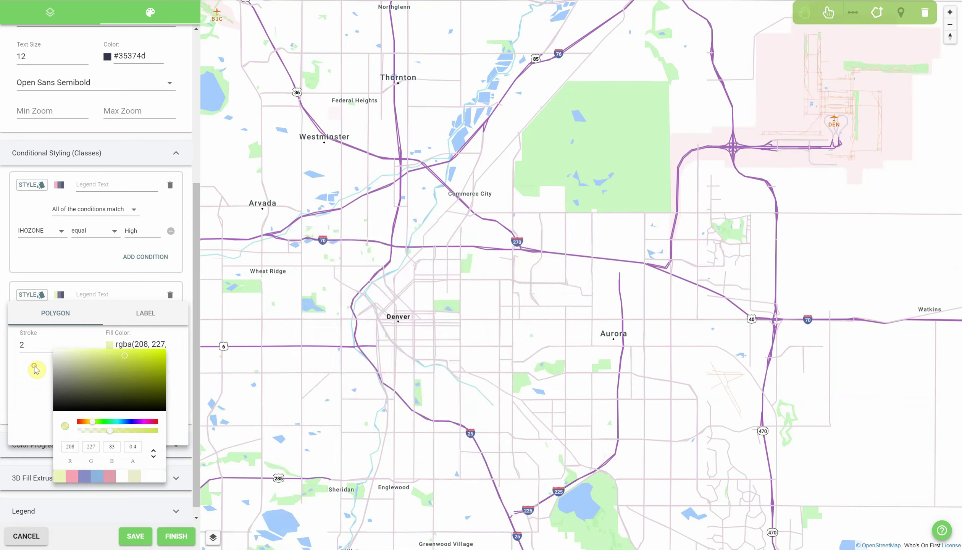
left_click(35, 369)
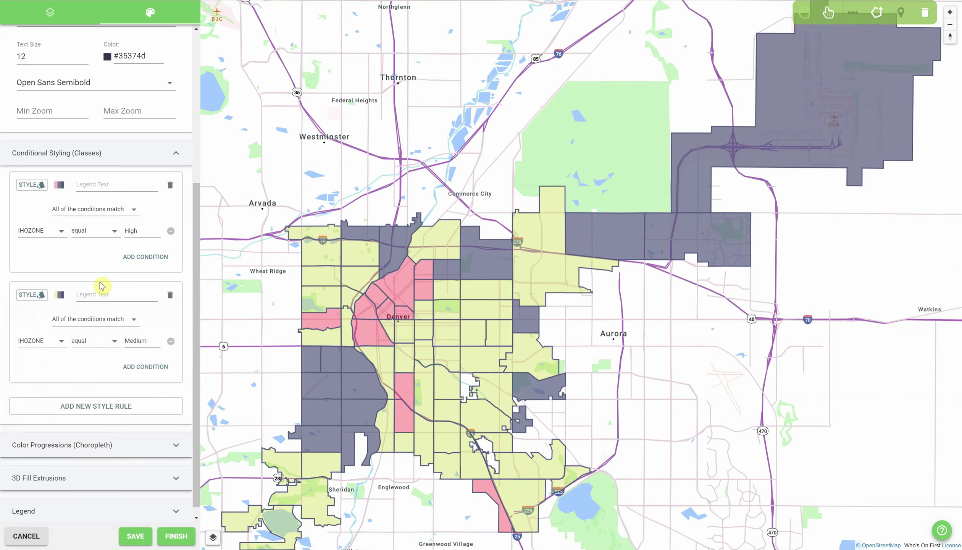
Add a third conditional style rule that matches features whose IHOZONE equals Low.
left_click(103, 406)
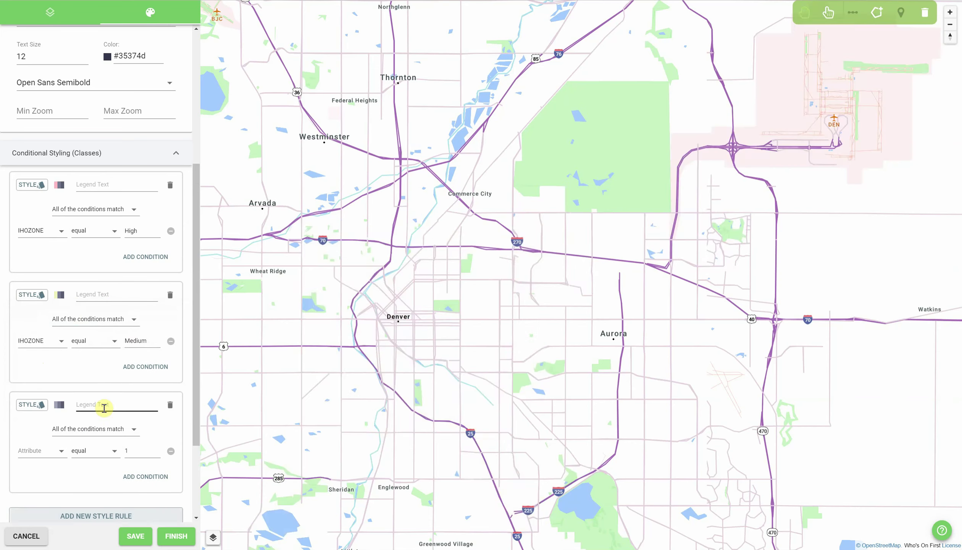
left_click(40, 458)
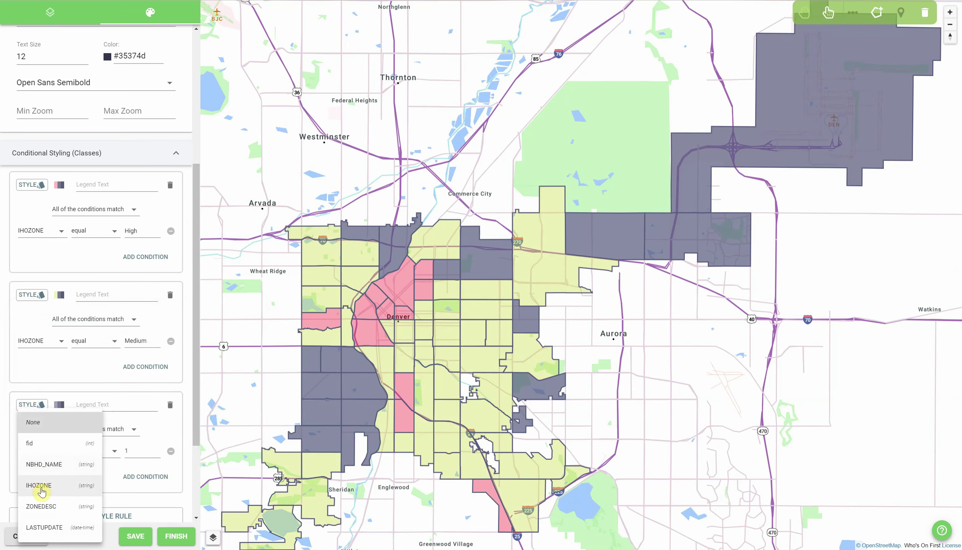
left_click(38, 486)
left_click(138, 452)
key("BackSpace")
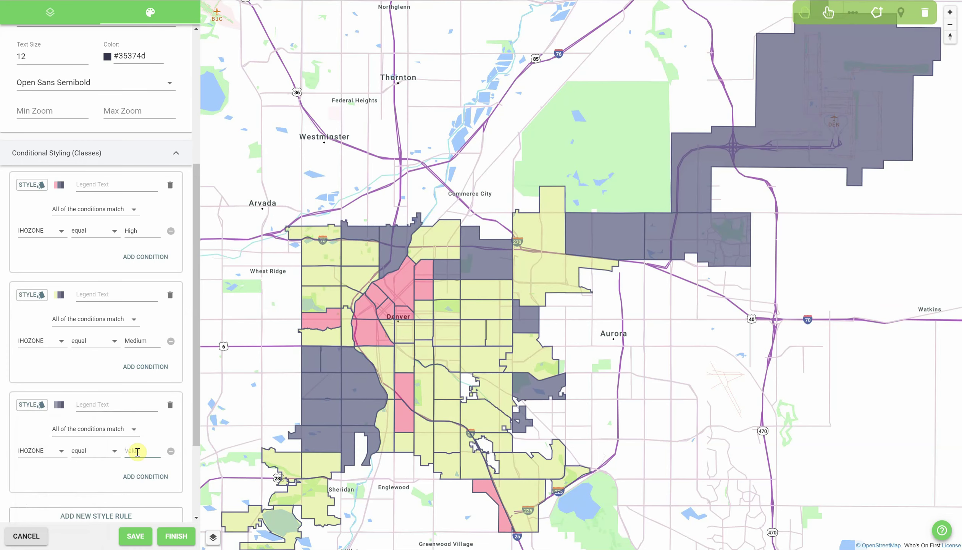
type("Low")
Make the Low rule's polygon fill fully transparent with opacity 0, and finish editing the layer.
left_click(58, 405)
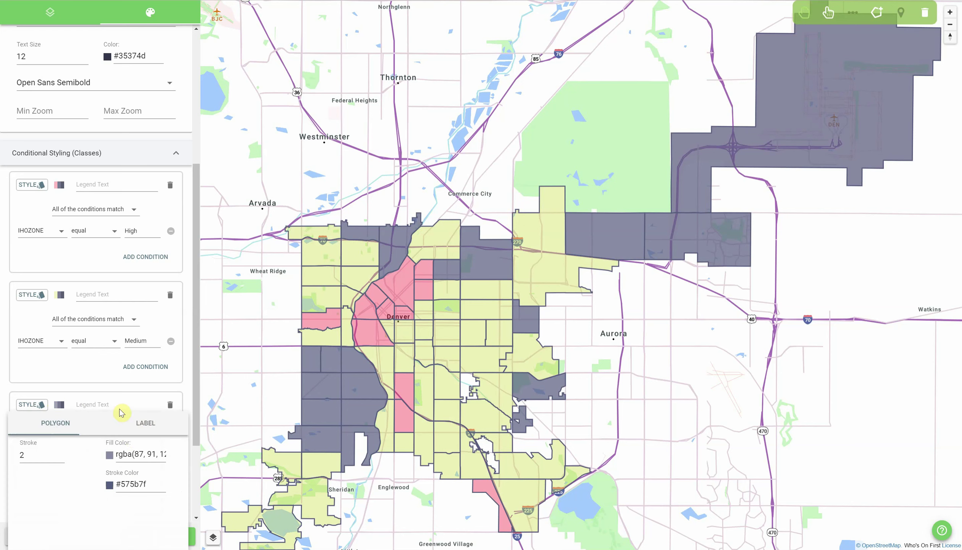
left_click(110, 455)
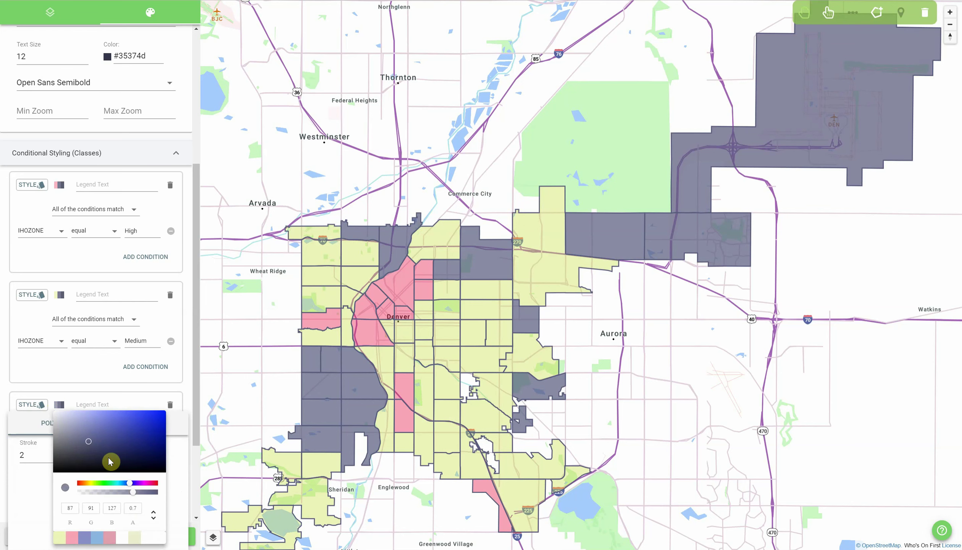
left_click(80, 492)
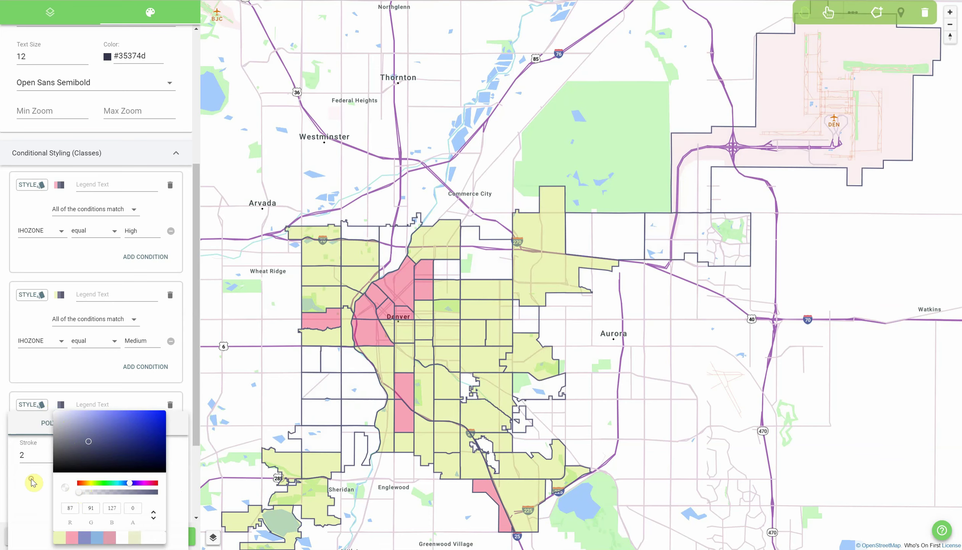
left_click(33, 483)
left_click(62, 397)
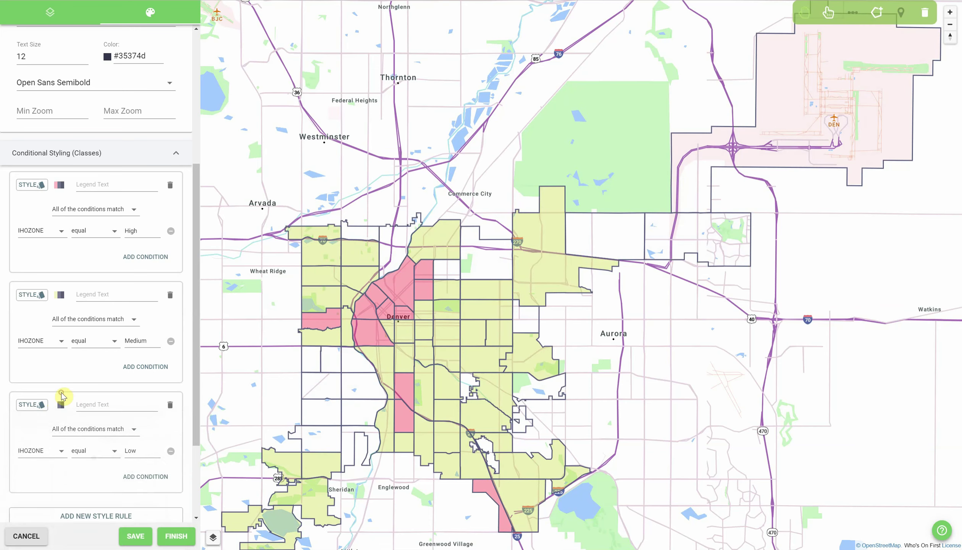
scroll(63, 395, "down", 2)
scroll(63, 396, "down", 2)
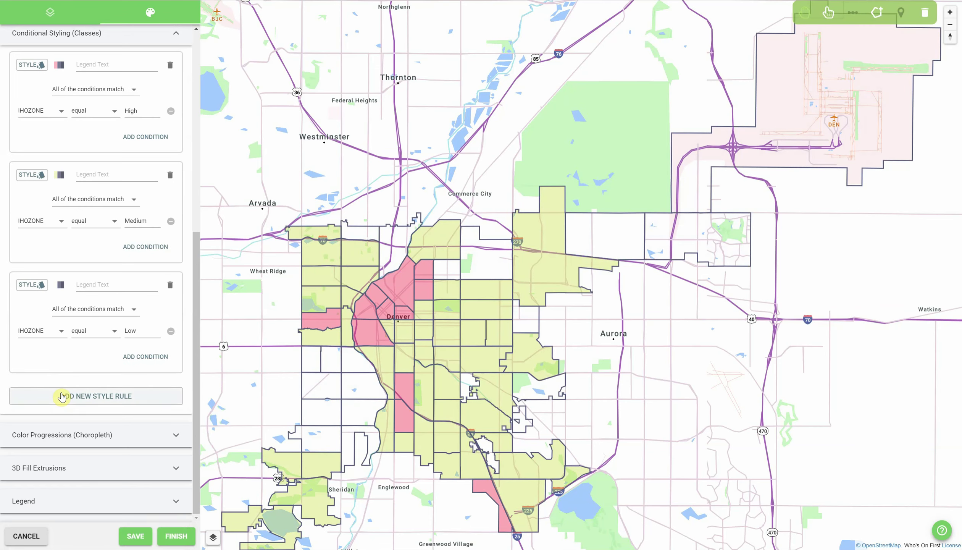
left_click(172, 537)
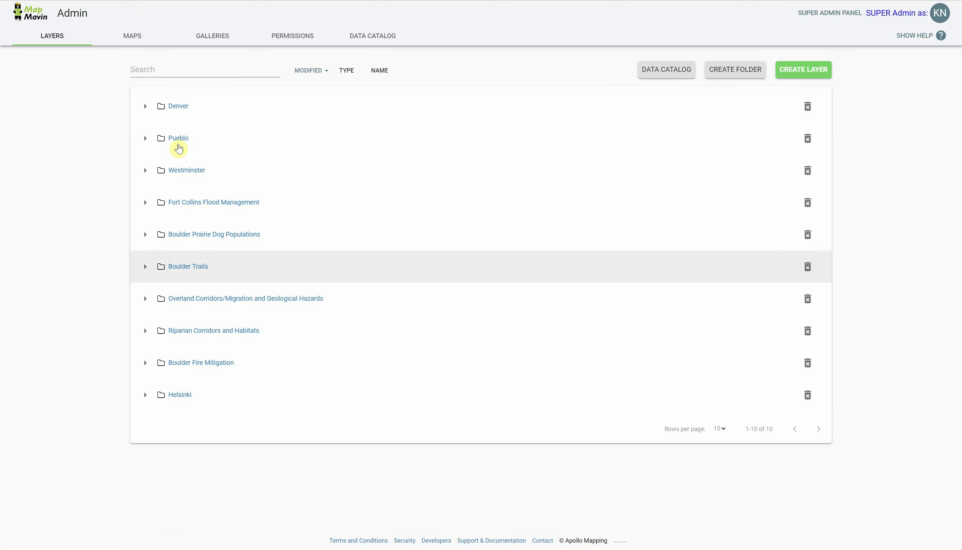
Create a new web map named Denver.
left_click(133, 38)
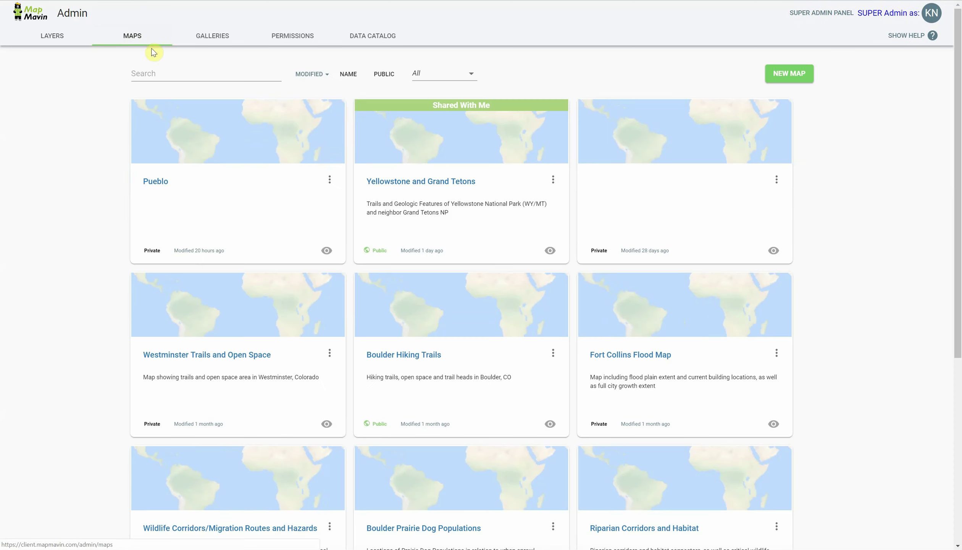
left_click(789, 75)
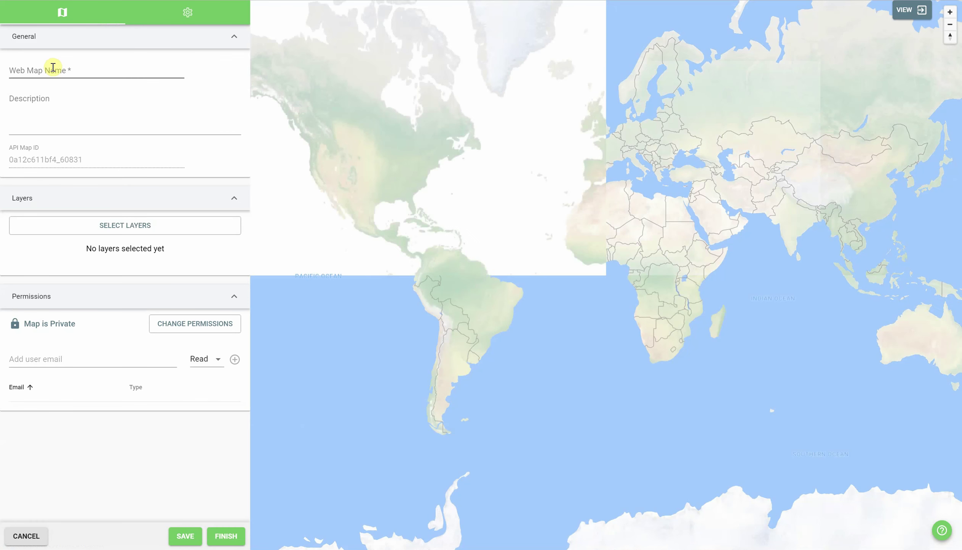
left_click(53, 67)
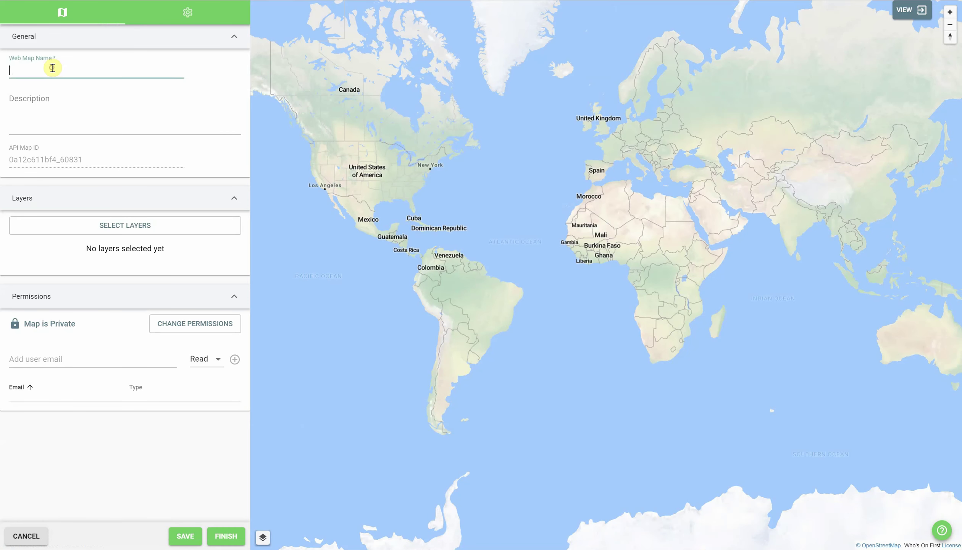
type("Denver")
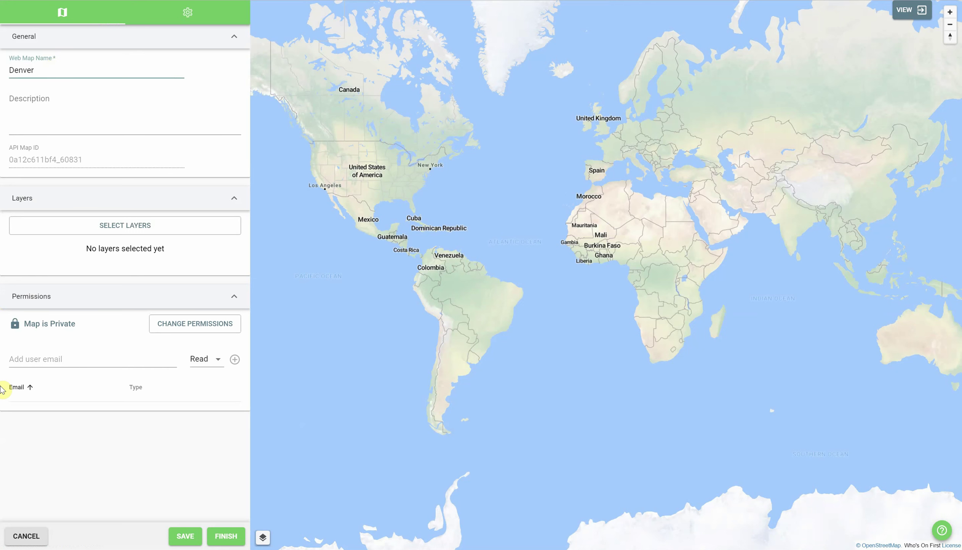
Add the inclusionary_housing_ordinance_iho_zones.zip and hud_income_levels.zip layers from the Denver folder to the map.
left_click(146, 226)
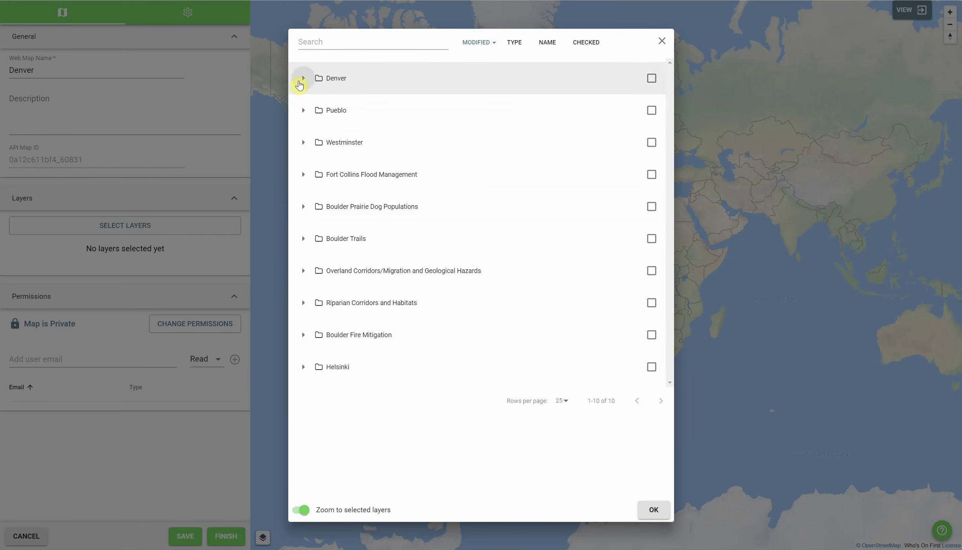
left_click(300, 82)
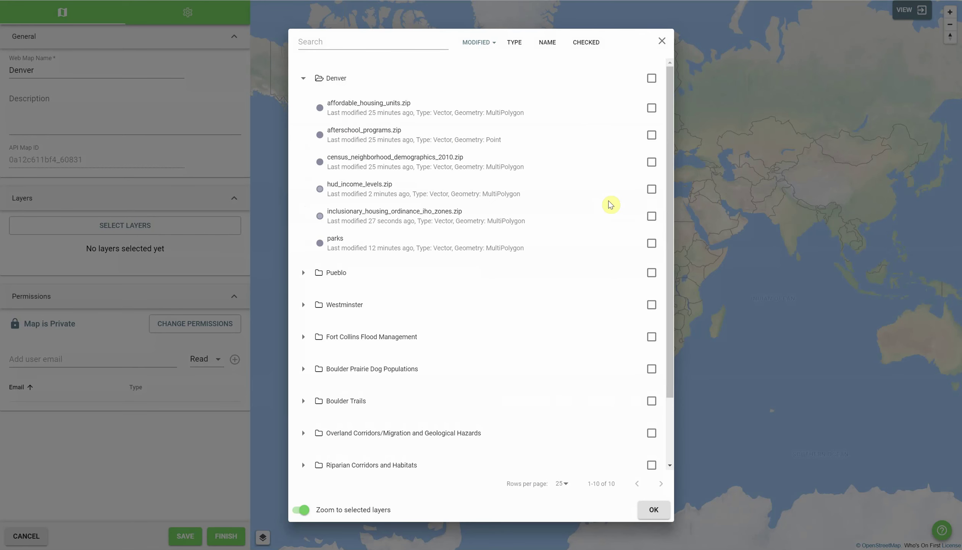
left_click(652, 216)
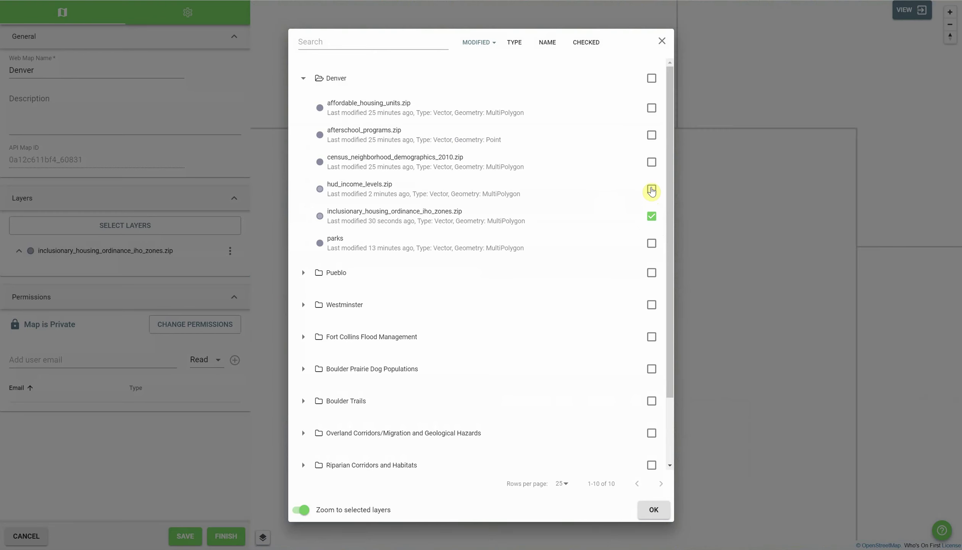
left_click(652, 190)
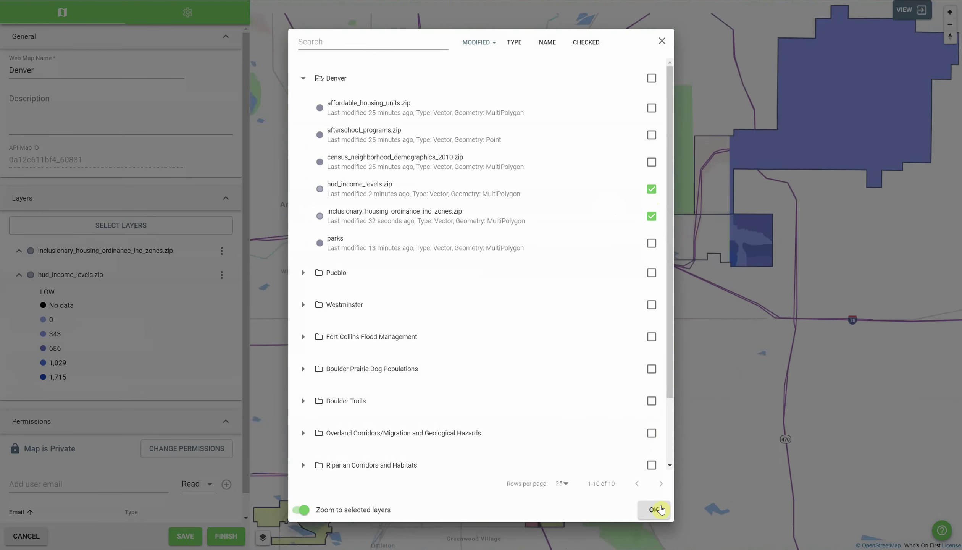
left_click(654, 509)
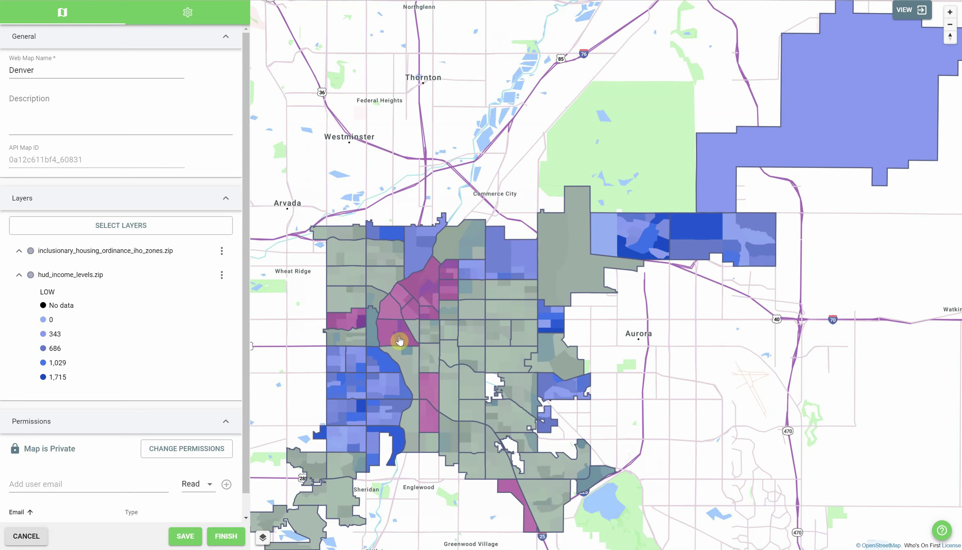
Toggle the inclusionary housing zones layer off and on to compare it with the HUD income levels beneath.
left_click(31, 252)
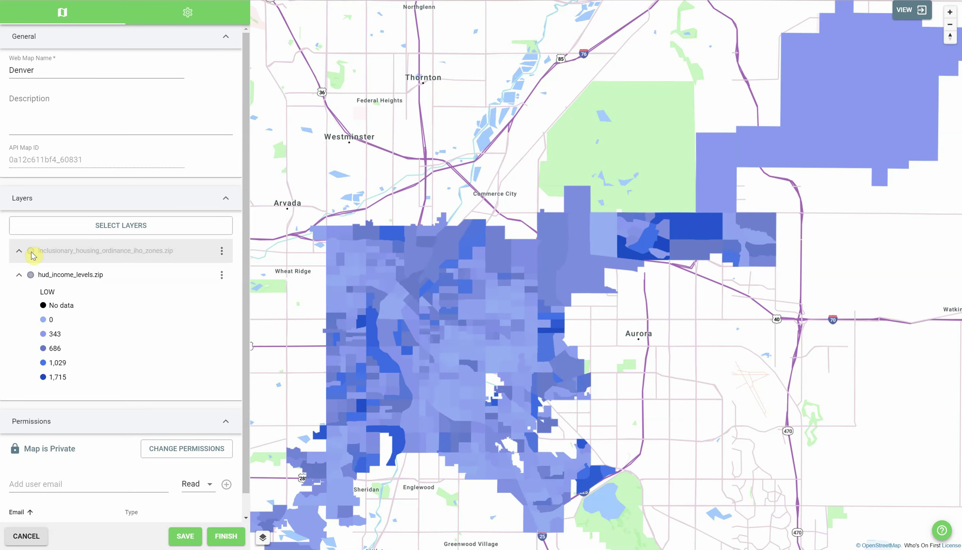
left_click(31, 252)
left_click(31, 252)
left_click(32, 253)
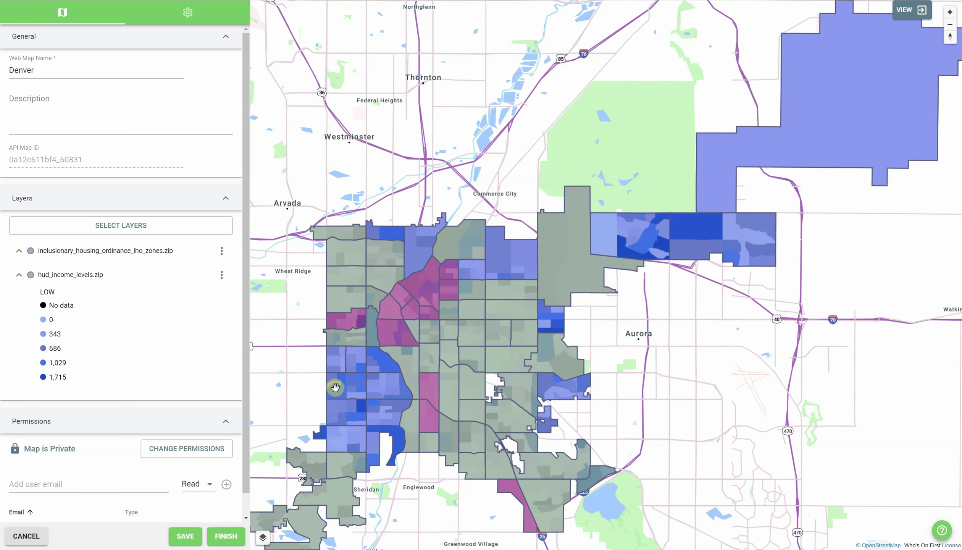
Finish editing the web map and open the Denver map for viewing.
left_click(222, 537)
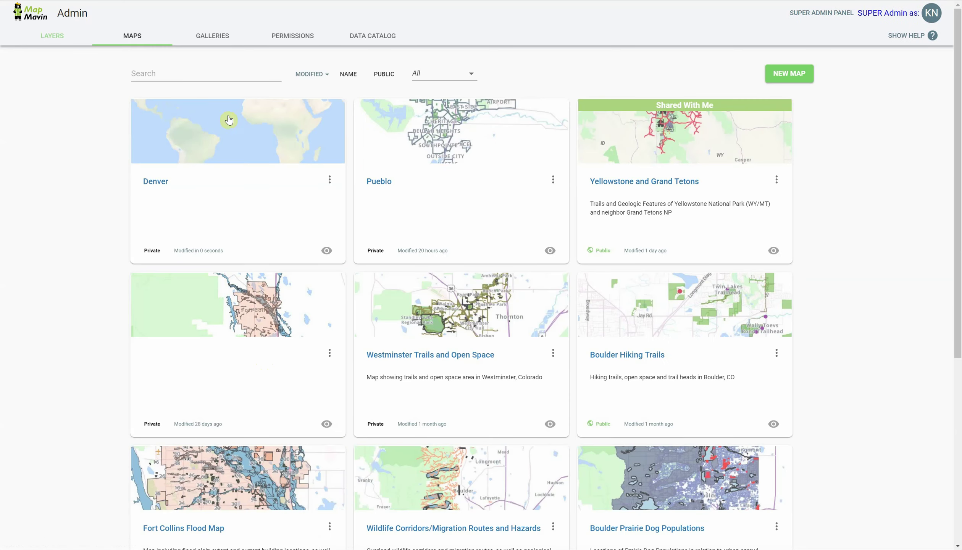
left_click(326, 250)
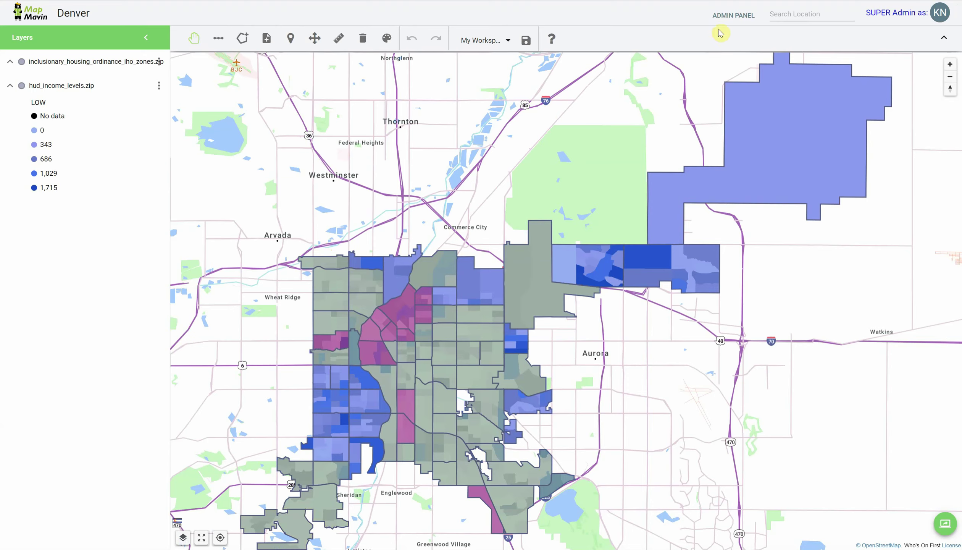
Return to the admin panel and expand the Denver folder in the layer list.
left_click(731, 20)
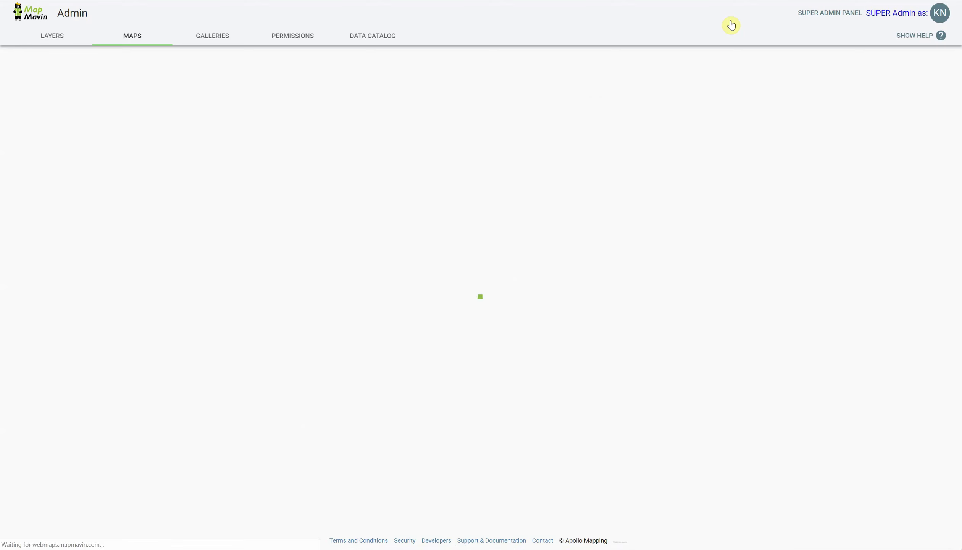
left_click(56, 36)
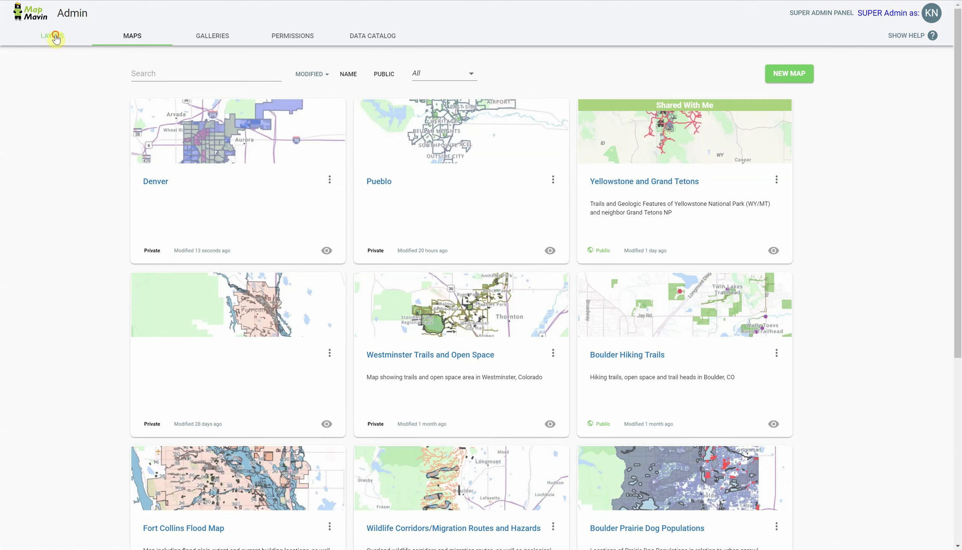
left_click(145, 106)
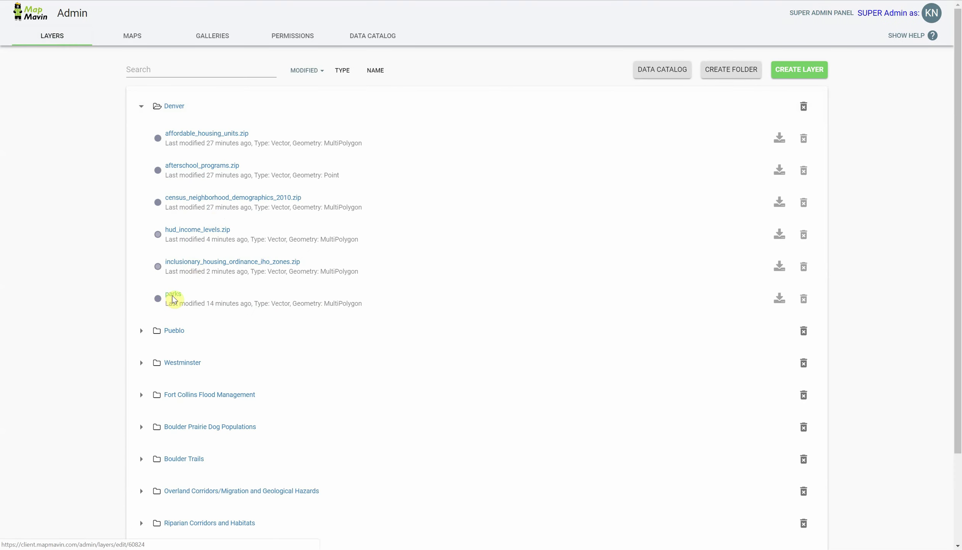
Set the parks layer's polygon fill color to bright green, RGB 53, 217, 71, and finish editing the layer.
left_click(174, 294)
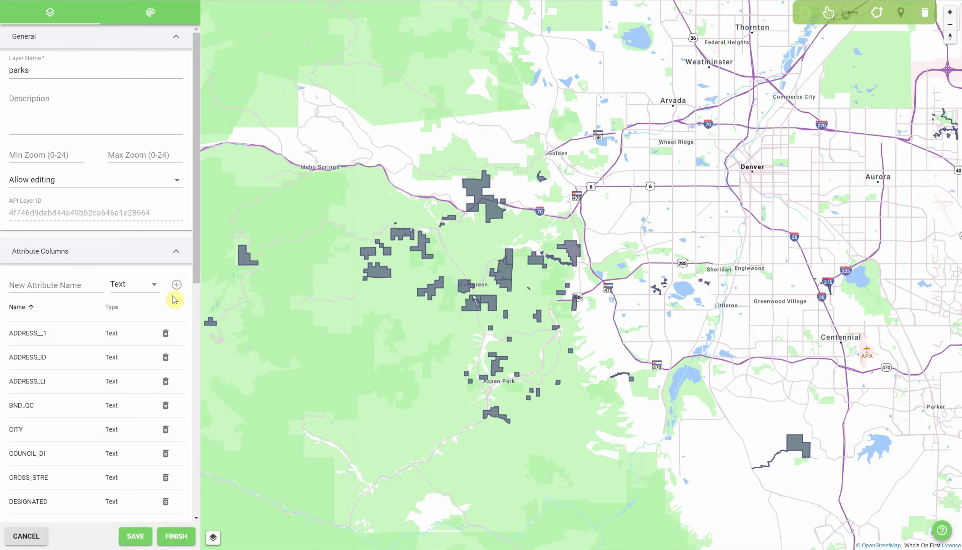
left_click(138, 17)
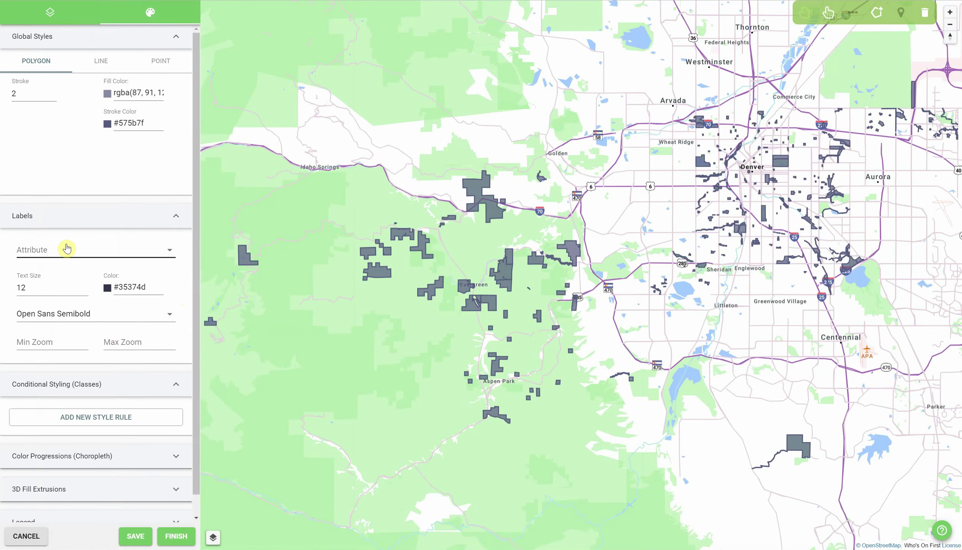
left_click(107, 93)
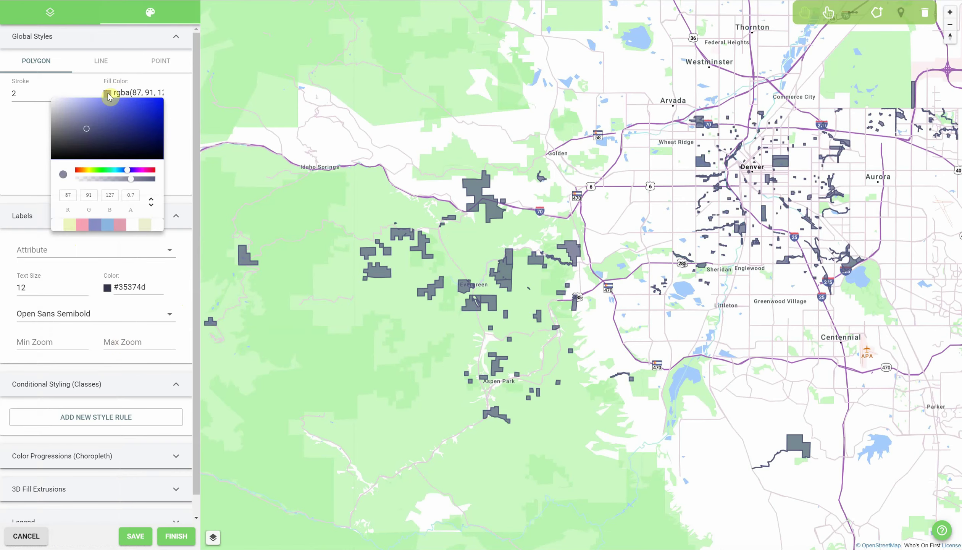
left_click(103, 170)
left_click_drag(135, 128, 149, 121)
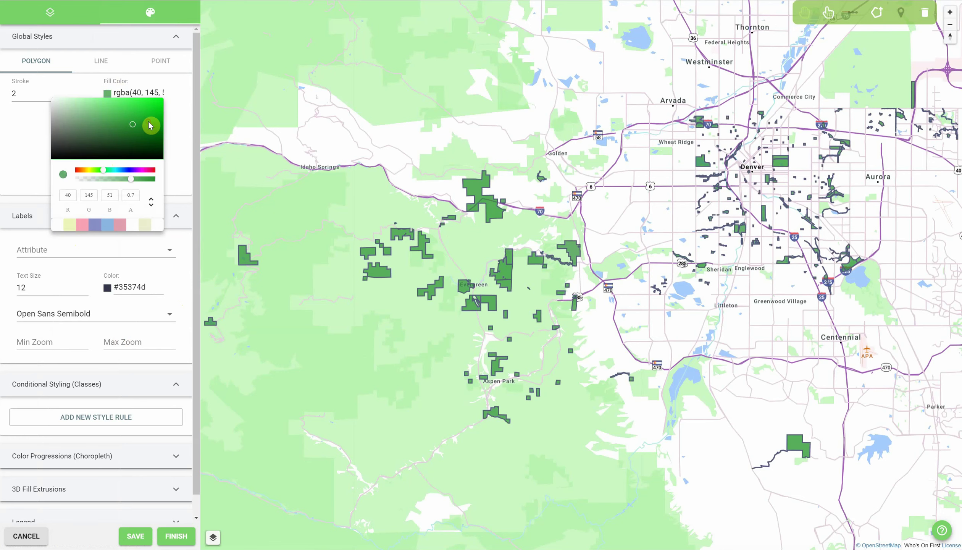
left_click(136, 107)
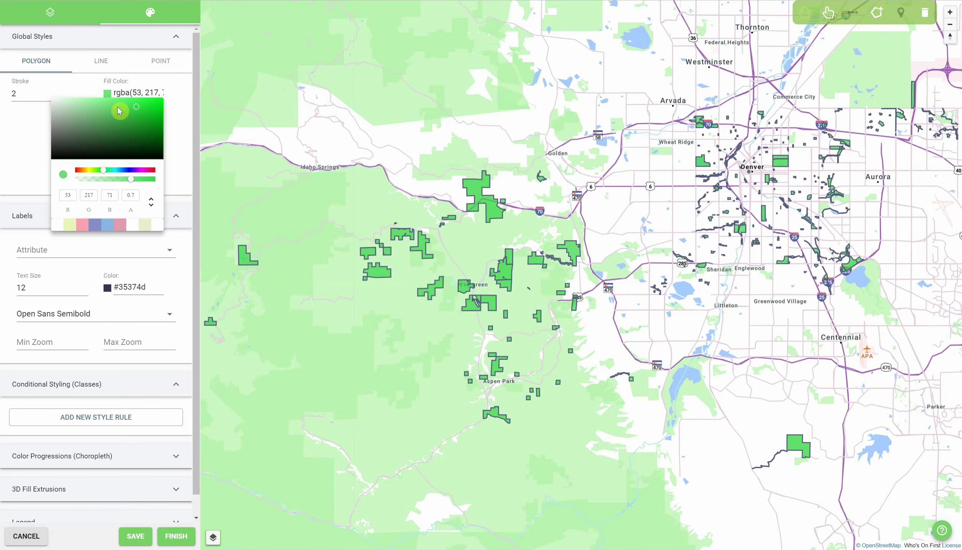
left_click(26, 132)
left_click(179, 536)
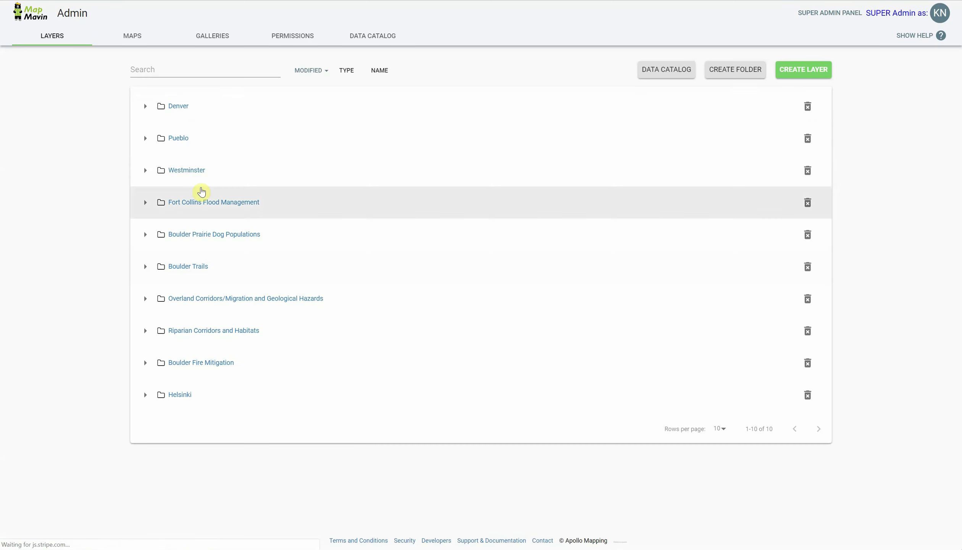
Open the afterschool_programs.zip layer in the Denver folder and rename it afterschool_programs.
left_click(145, 106)
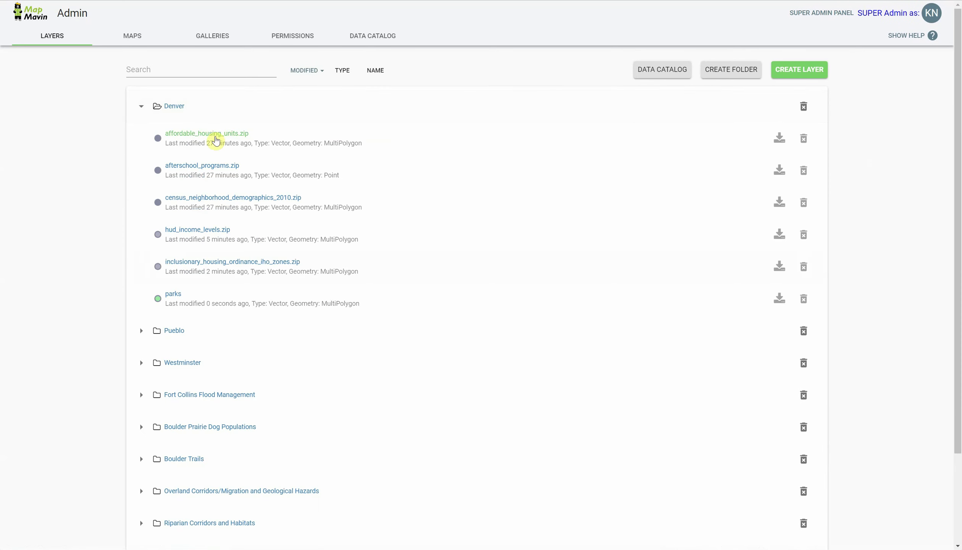
left_click(184, 167)
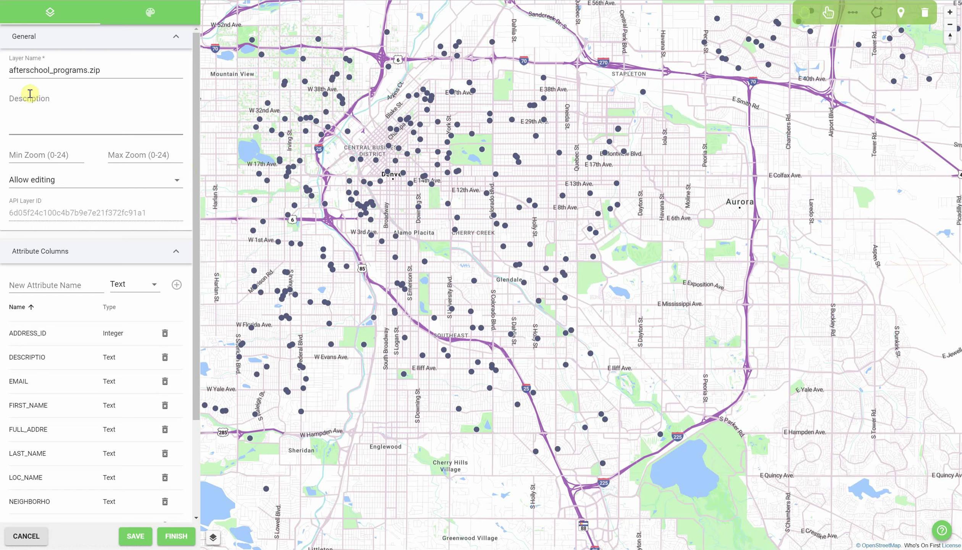
left_click(108, 74)
key("BackSpace")
key("BackSpace")
key("BackSpace")
key("BackSpace")
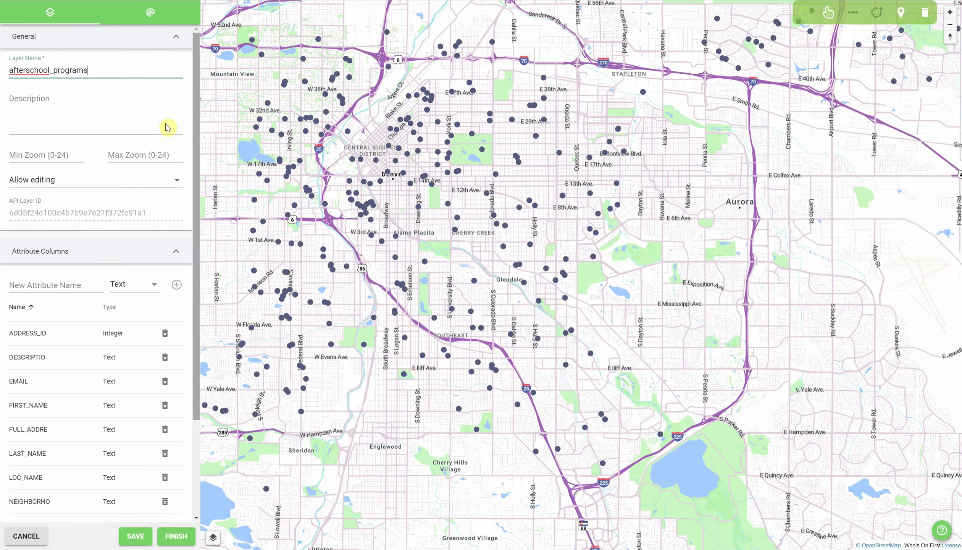
Style the after-school program points with the place-of-worship icon, check them on the map, and finish editing the layer.
left_click(166, 22)
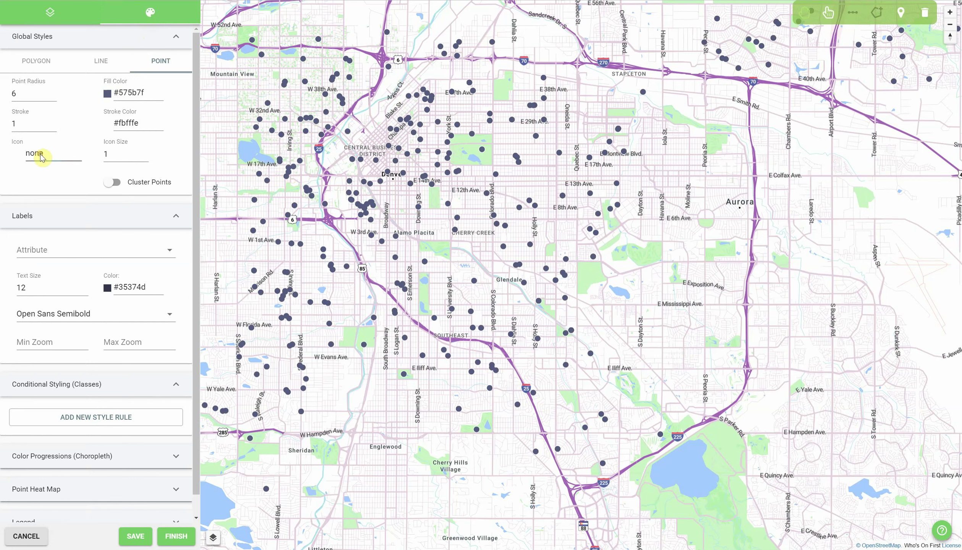
left_click(38, 153)
left_click_drag(134, 188, 132, 268)
left_click(116, 182)
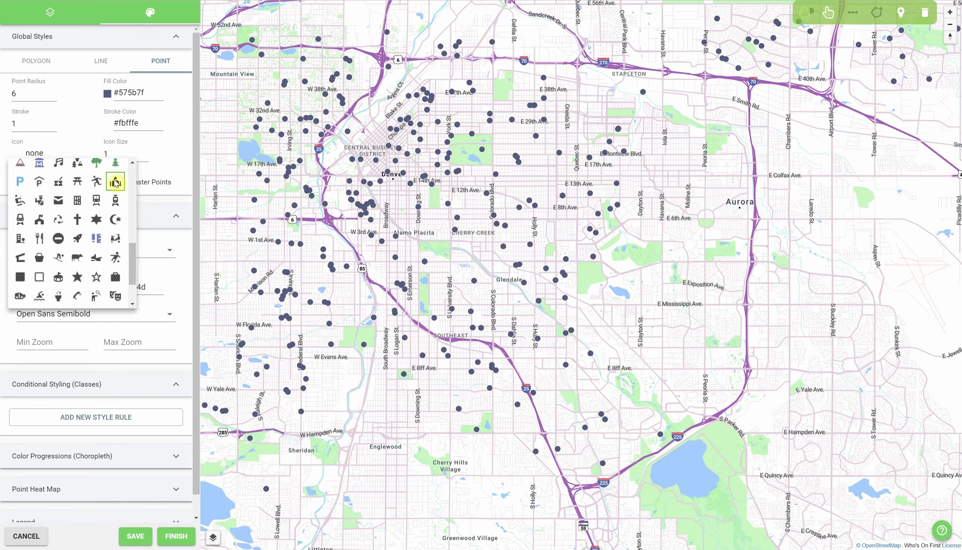
left_click(161, 148)
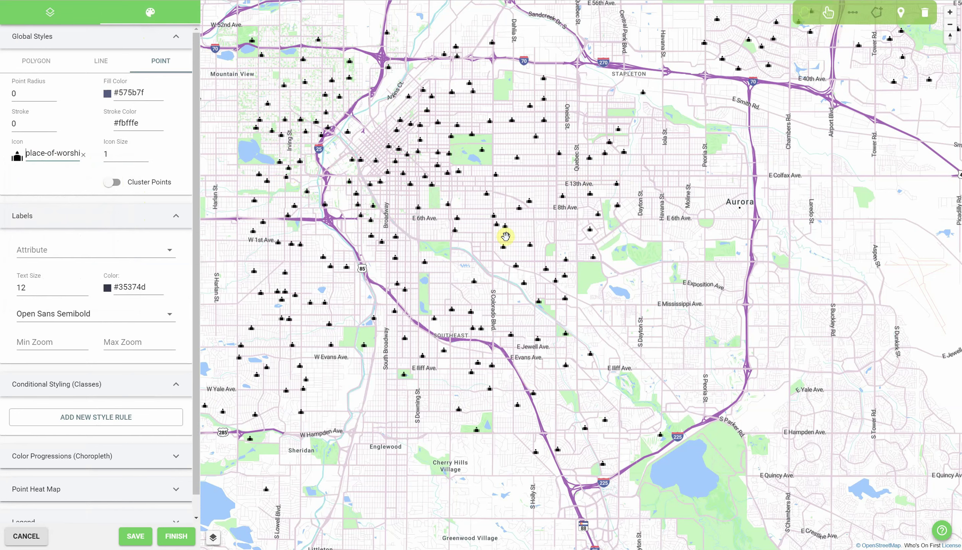
left_click_drag(468, 228, 558, 227)
scroll(512, 241, "up", 5)
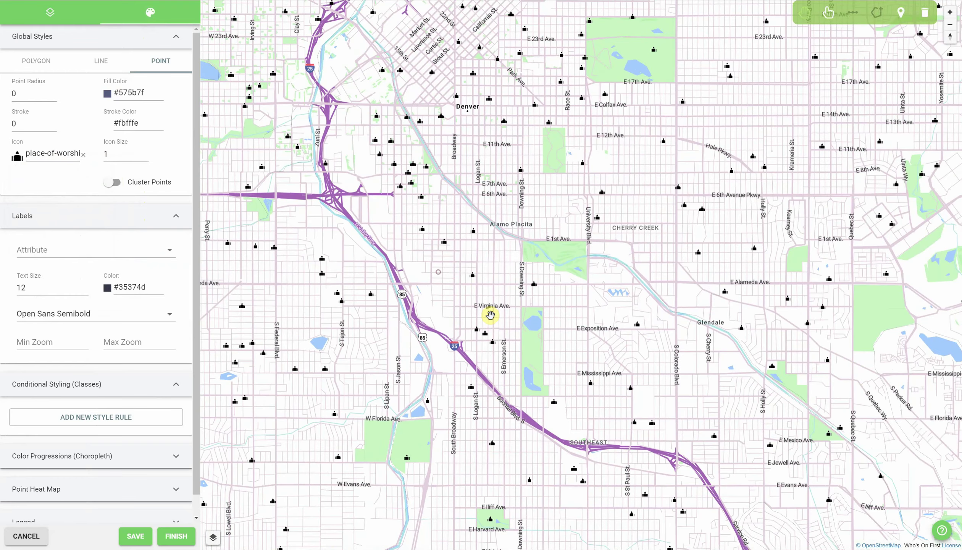
left_click_drag(491, 314, 531, 370)
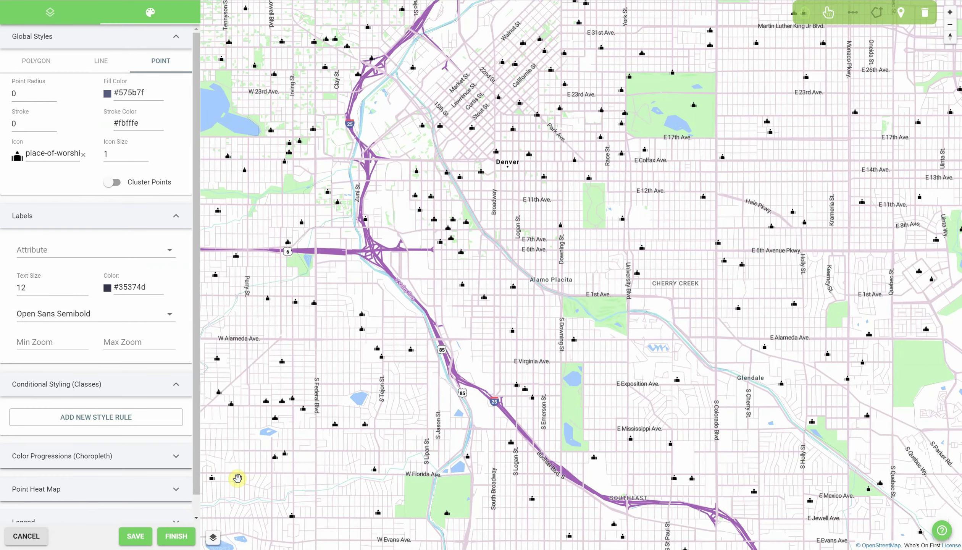
left_click(179, 537)
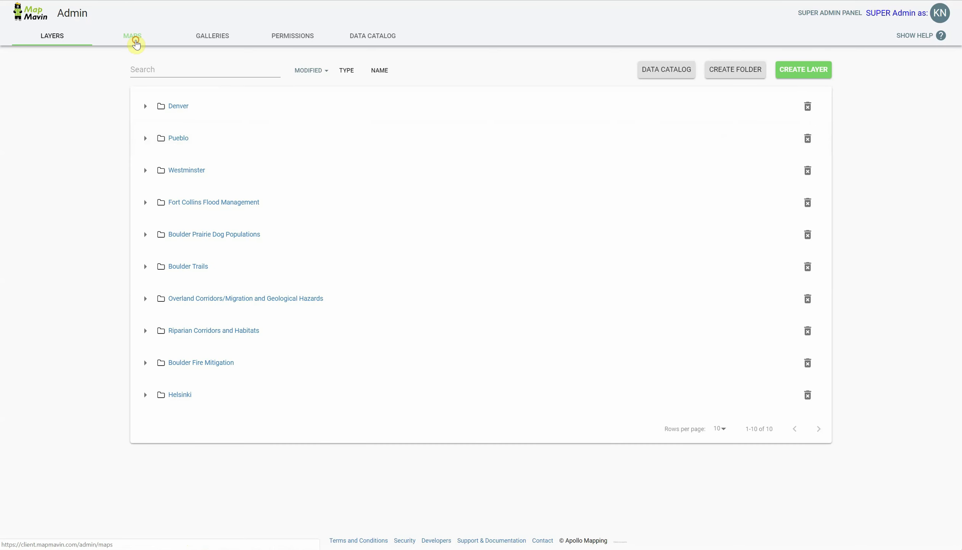
Open the Denver web map for editing and add the afterschool_programs layer from the Denver folder.
left_click(133, 38)
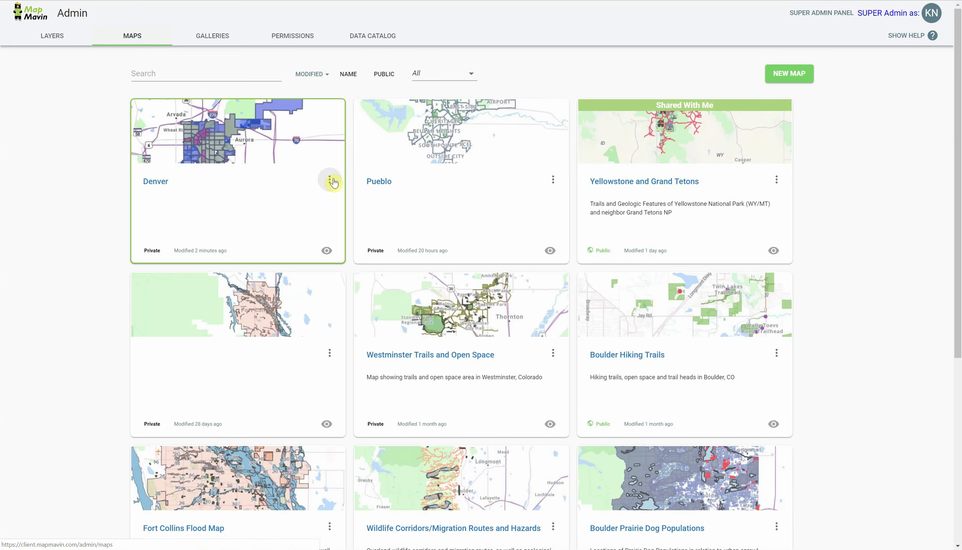
left_click(304, 144)
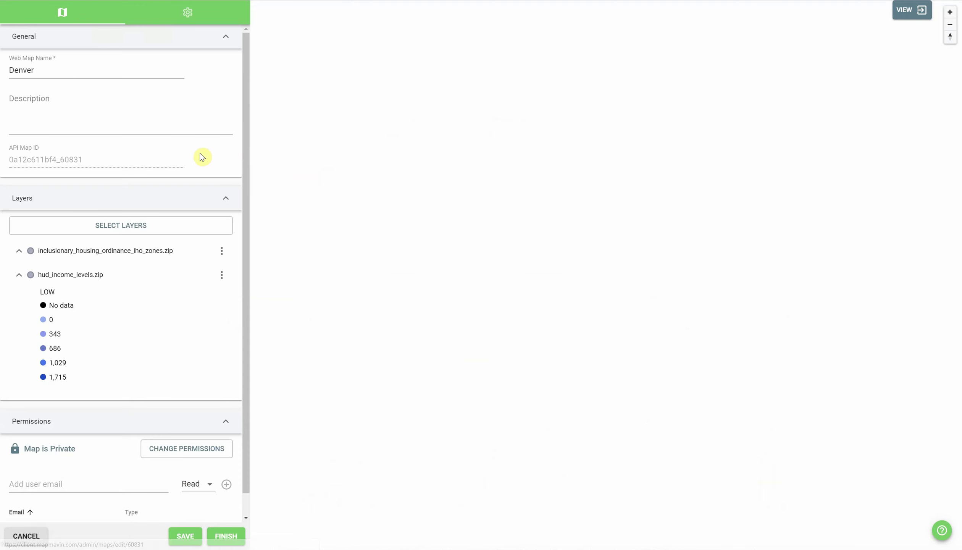
left_click(115, 224)
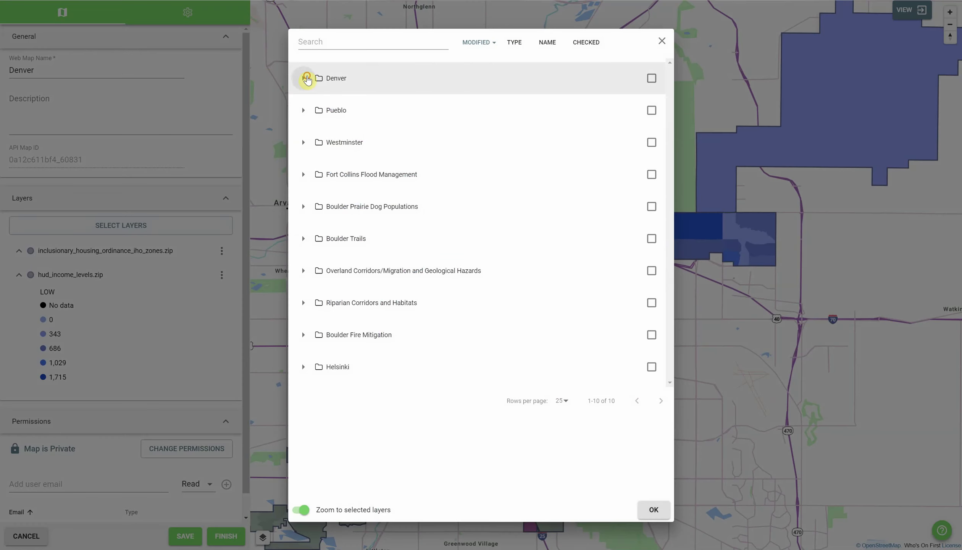
left_click(306, 77)
left_click(651, 135)
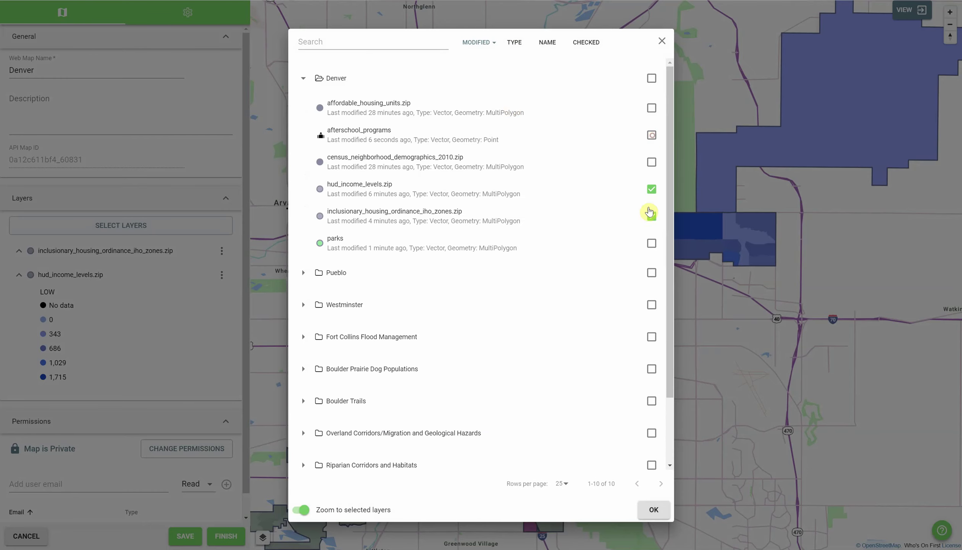
left_click(654, 509)
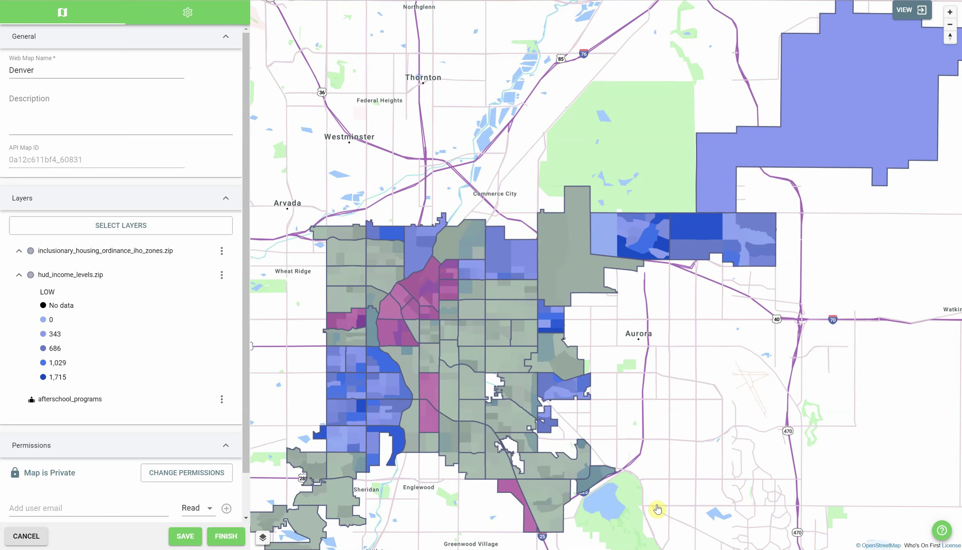
Move afterschool_programs to the top of the layer order, finish editing, and open the Denver map for viewing.
left_click_drag(56, 400, 48, 242)
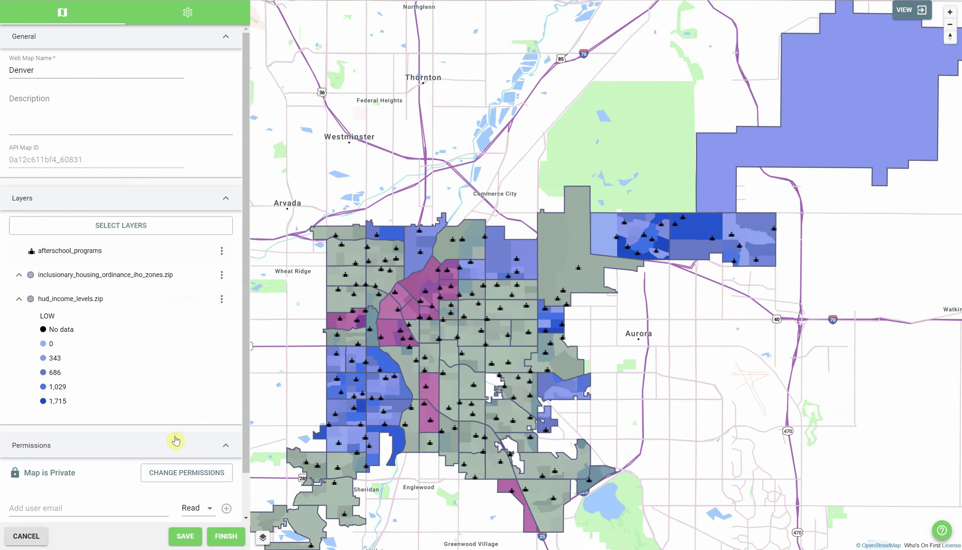
left_click(221, 536)
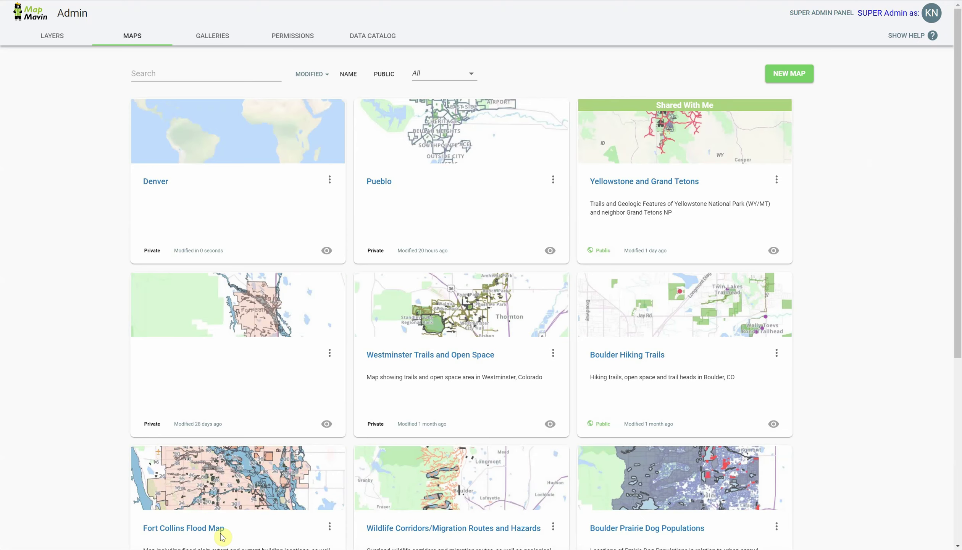
left_click(326, 253)
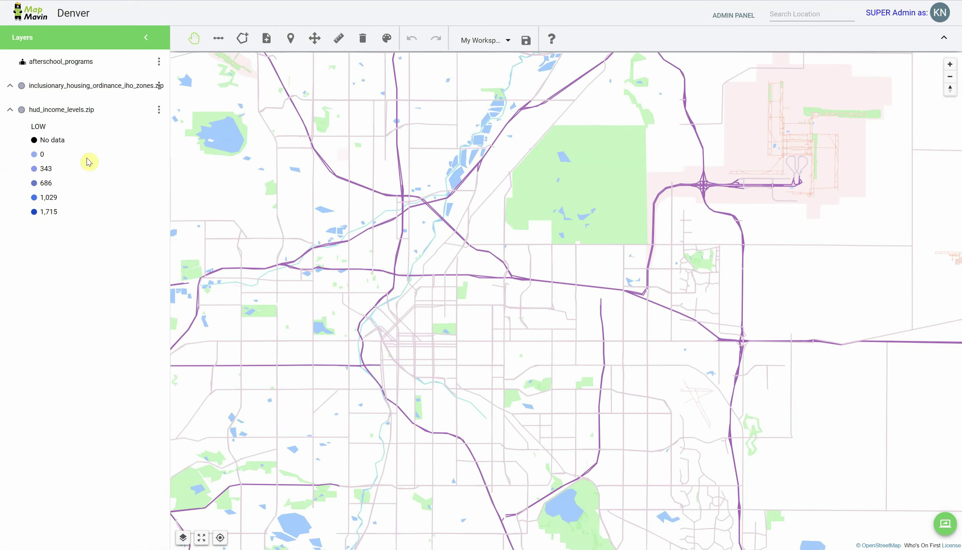
Hide the inclusionary housing zones layer to compare after-school program locations with HUD income levels, and return to the admin panel.
left_click(22, 86)
scroll(230, 350, "up", 2)
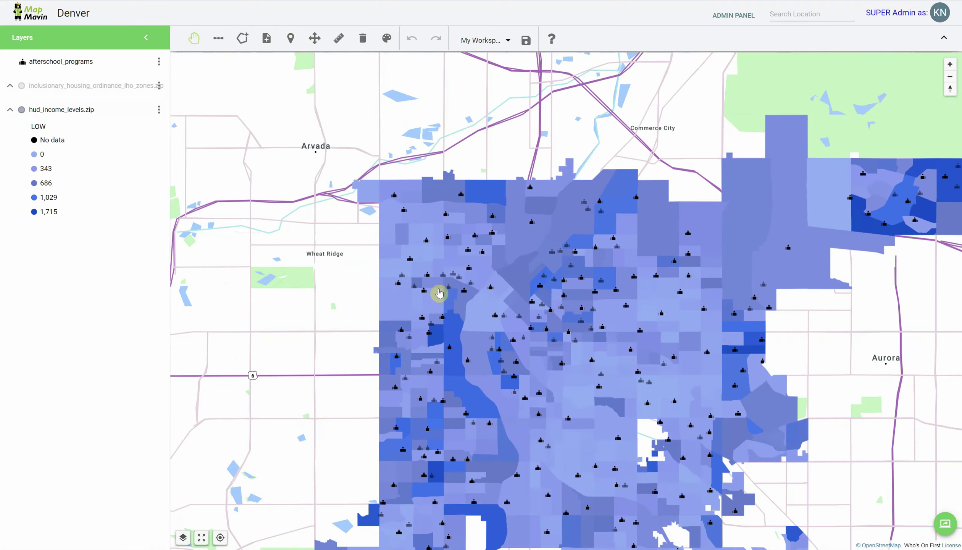
left_click_drag(427, 258, 378, 202)
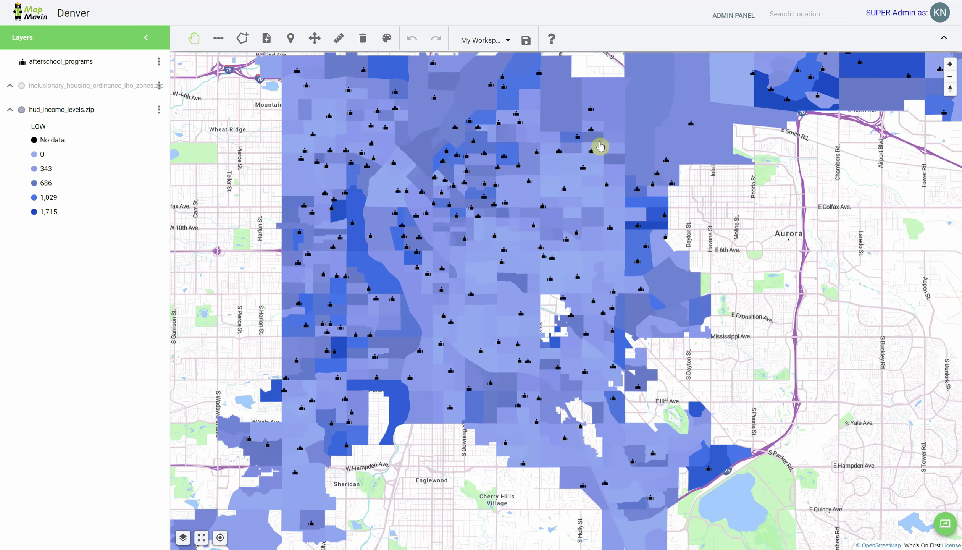
left_click_drag(602, 149, 572, 213)
left_click_drag(605, 113, 601, 122)
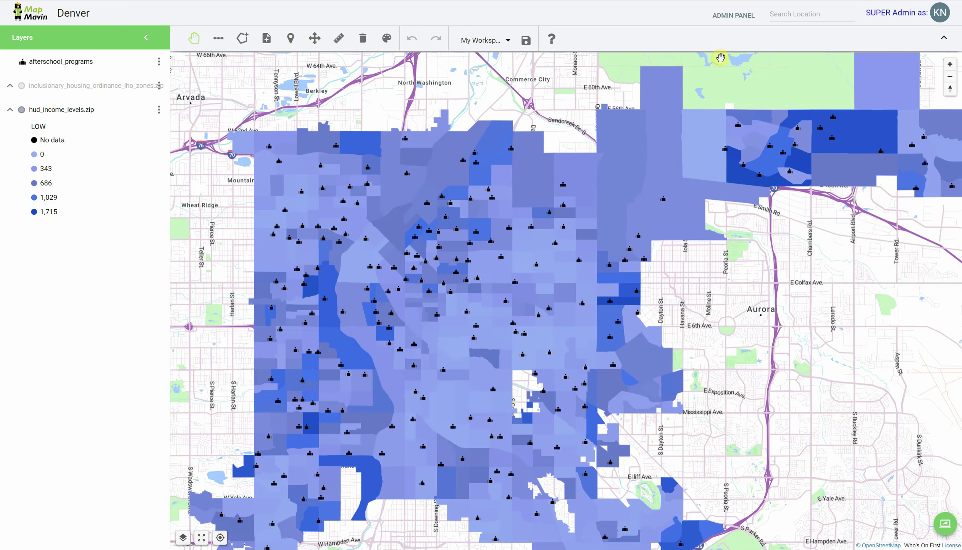
left_click(731, 16)
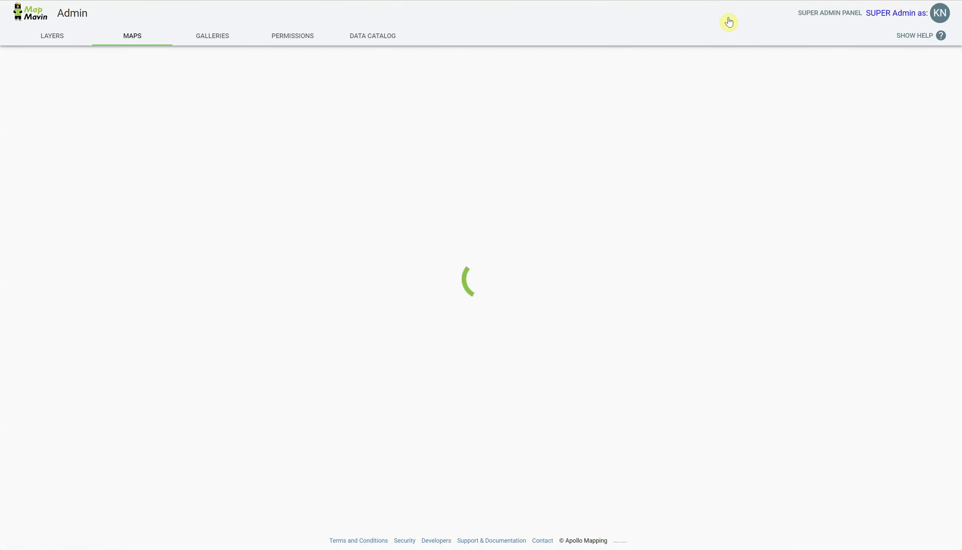